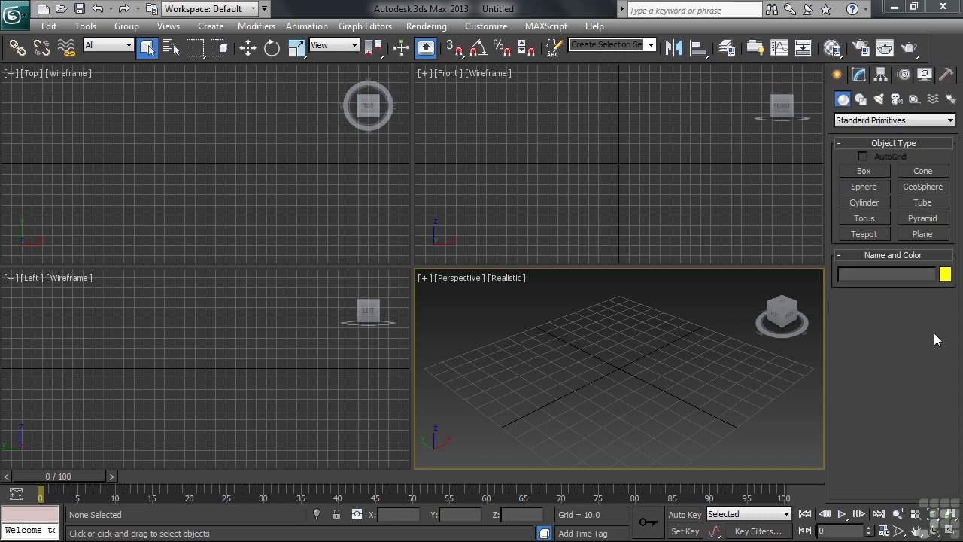
Step: Save the scene as "Bowling Alley" in the Chapter 8 folder of Working Files
left_click(80, 10)
left_click(381, 101)
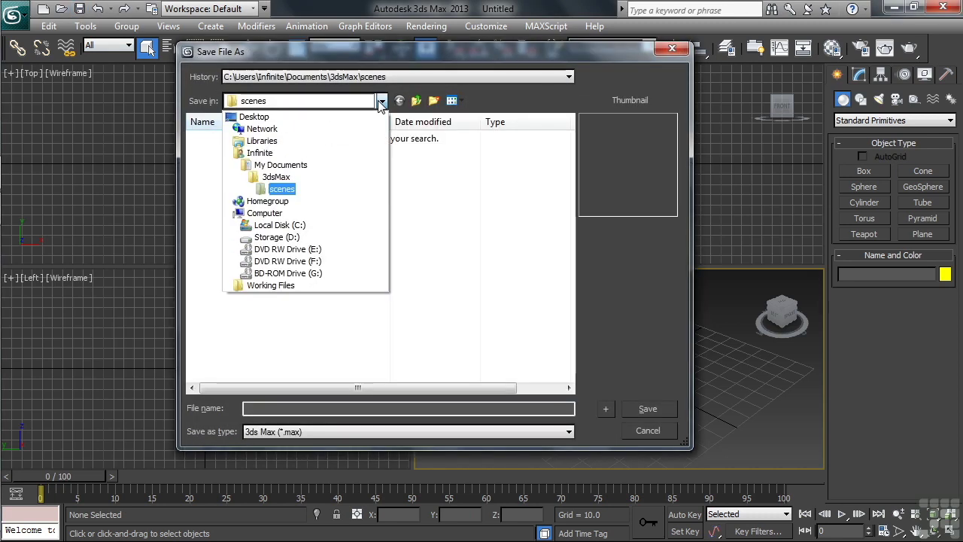
left_click(307, 287)
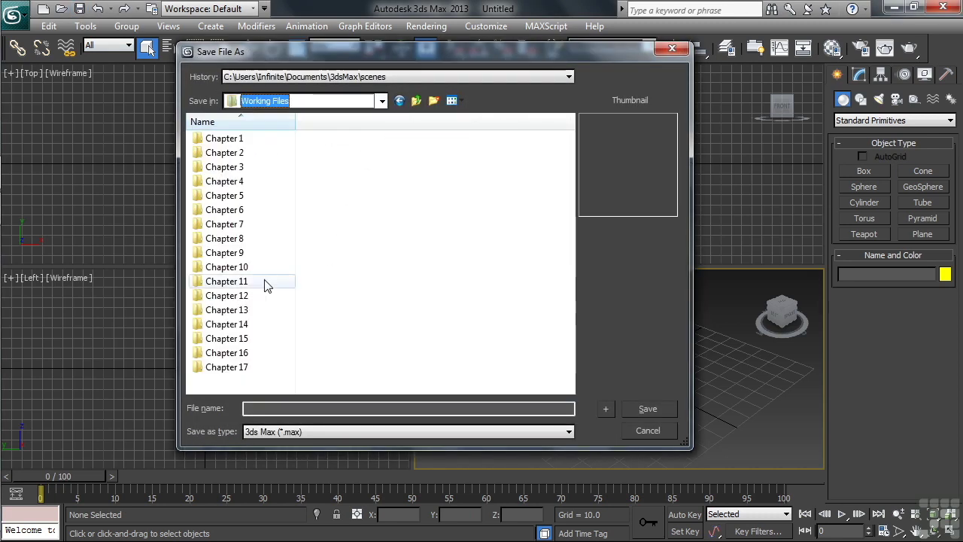
double_click(228, 239)
left_click(287, 407)
type("Bowling Alley")
left_click(648, 409)
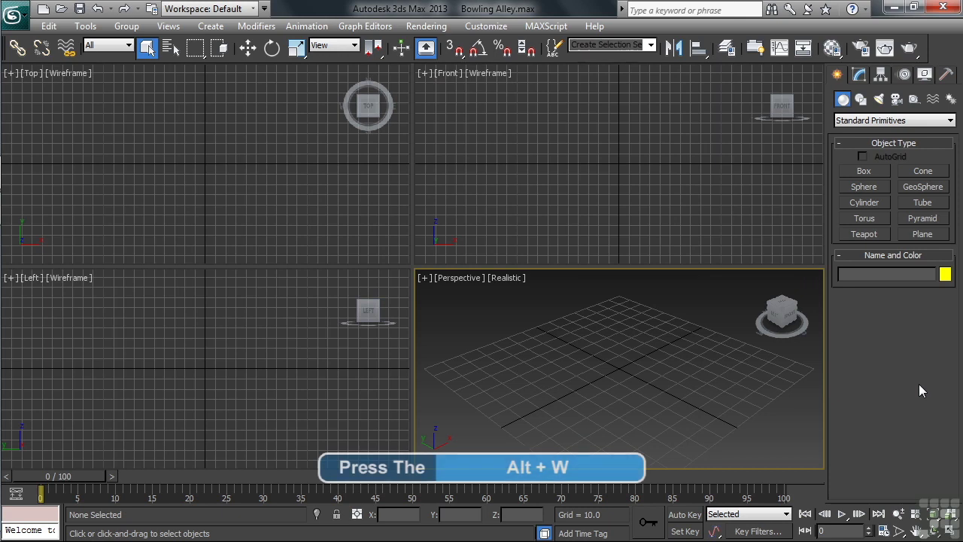
Step: Maximize the Front viewport and set its viewport background source to Use Files
left_click(801, 228)
key("alt+w")
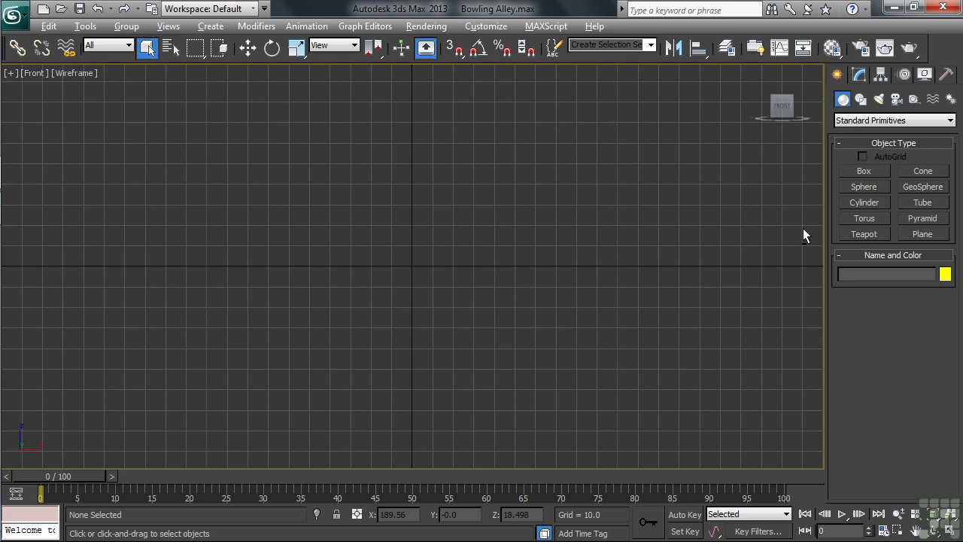
left_click(86, 75)
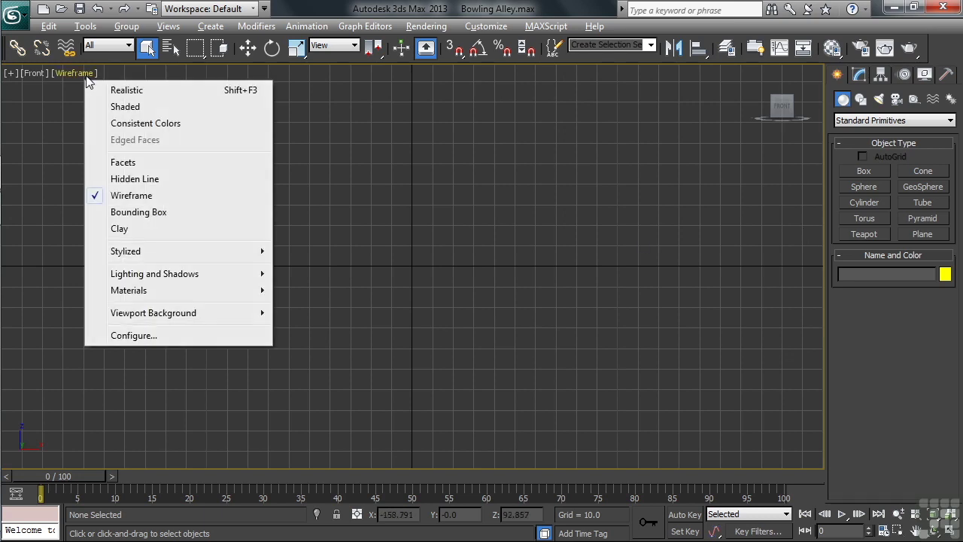
mouse_move(244, 313)
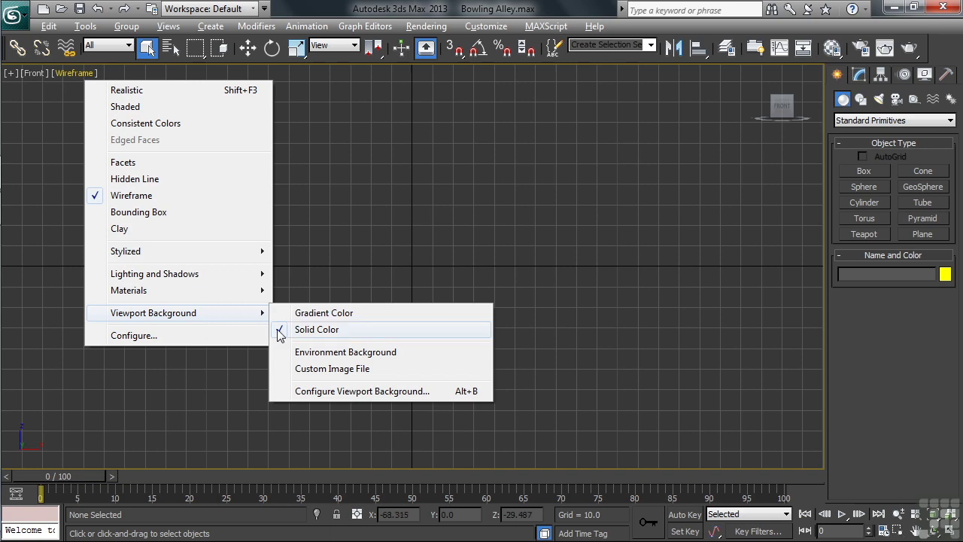
left_click(443, 391)
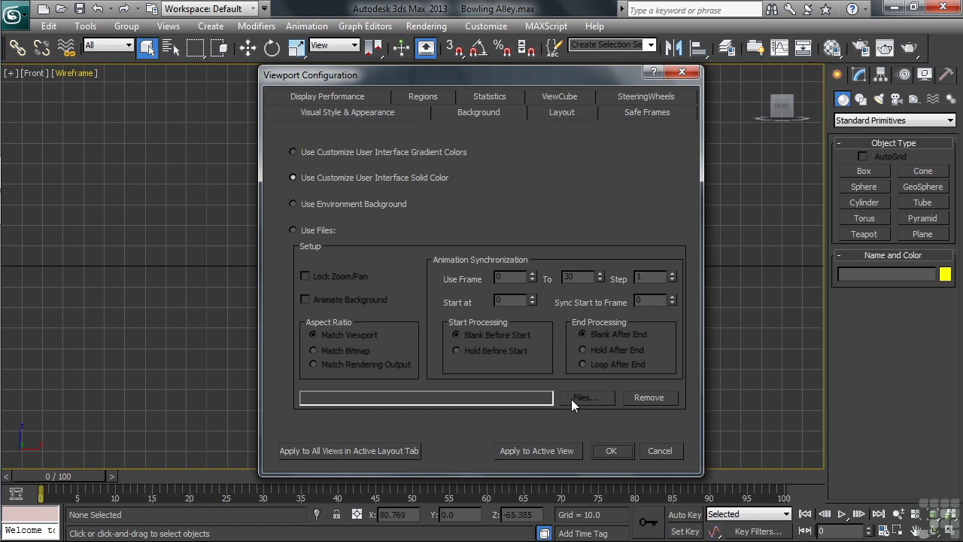
left_click(292, 230)
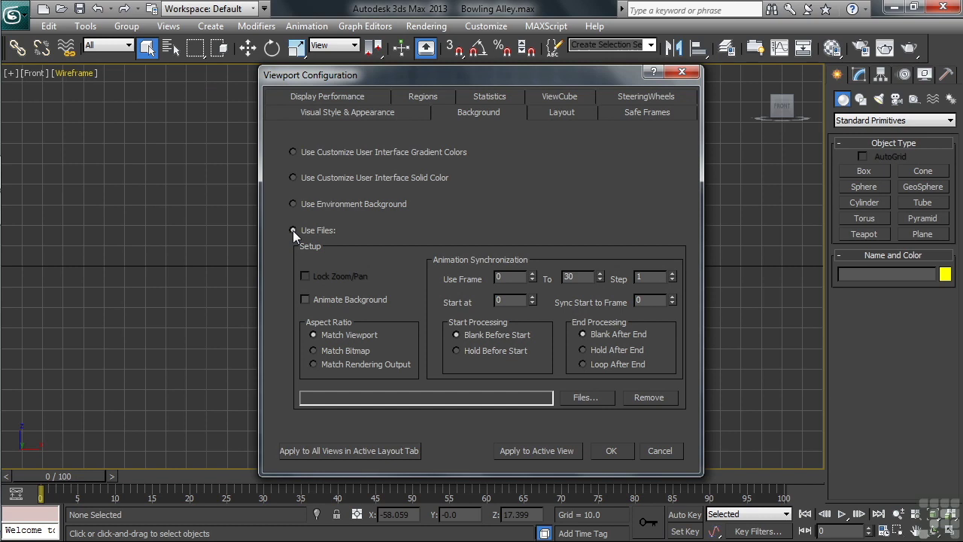
Step: Load the Pin Outline image from the Chapter 8 folder of Working Files as the background image
left_click(601, 399)
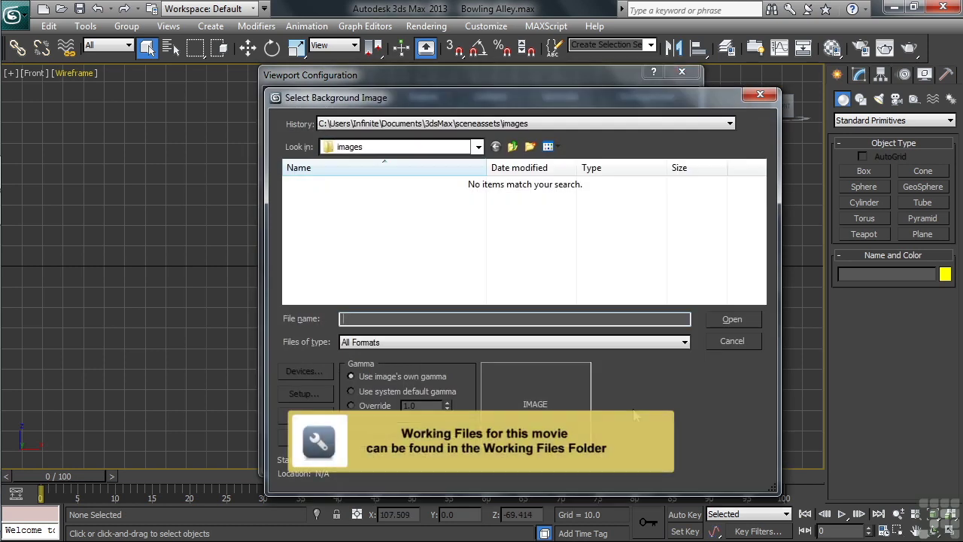
left_click(478, 147)
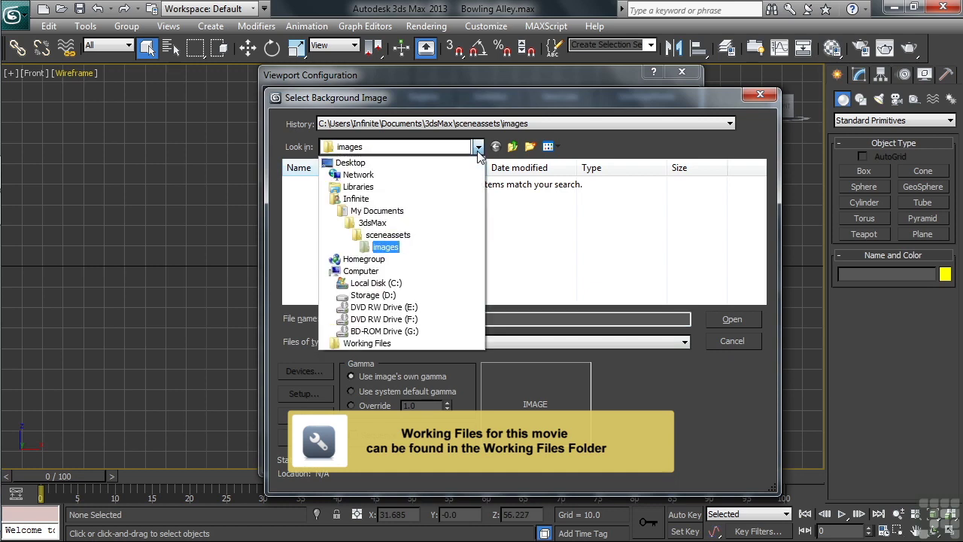
left_click(419, 344)
double_click(331, 284)
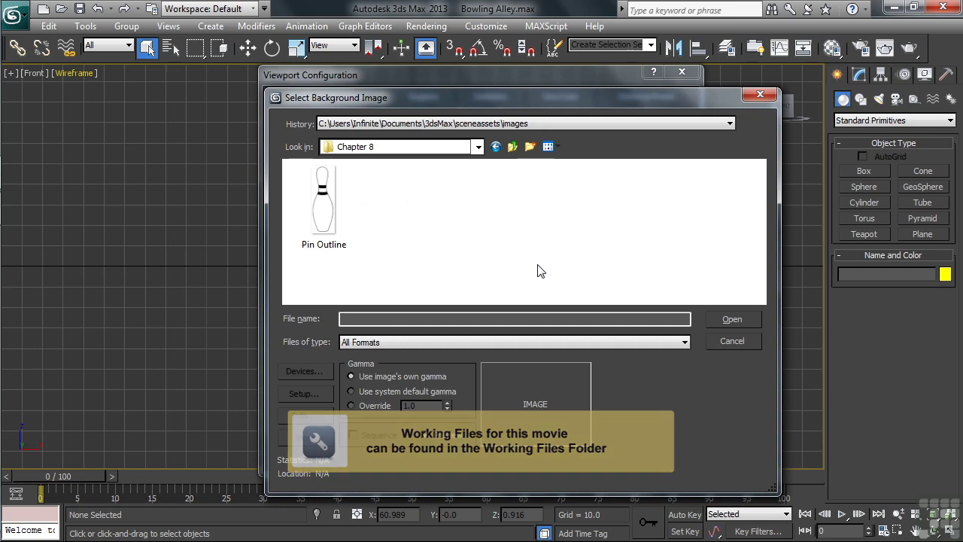
left_click(337, 225)
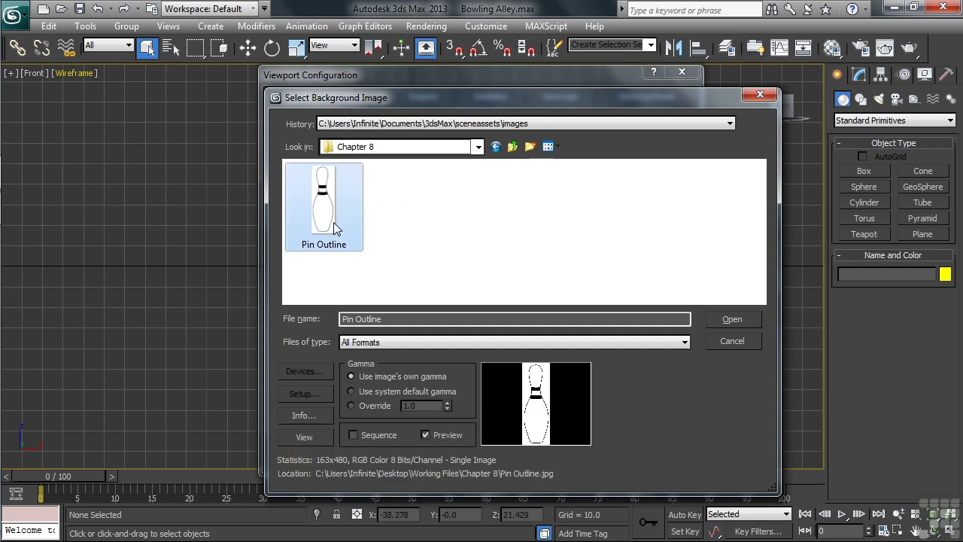
left_click(732, 320)
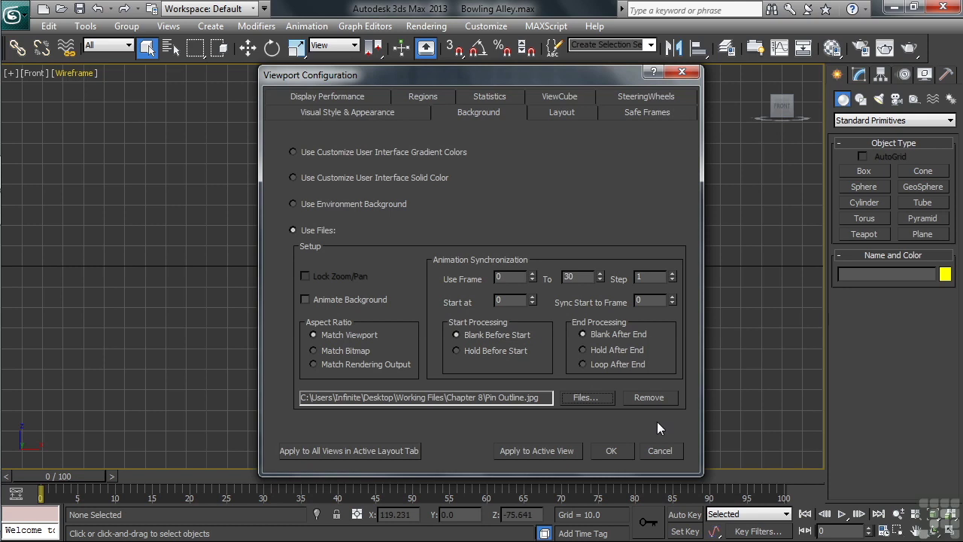
Step: Set the background's aspect ratio to Match Bitmap, enable Lock Zoom/Pan, and apply it to the active view
left_click(313, 350)
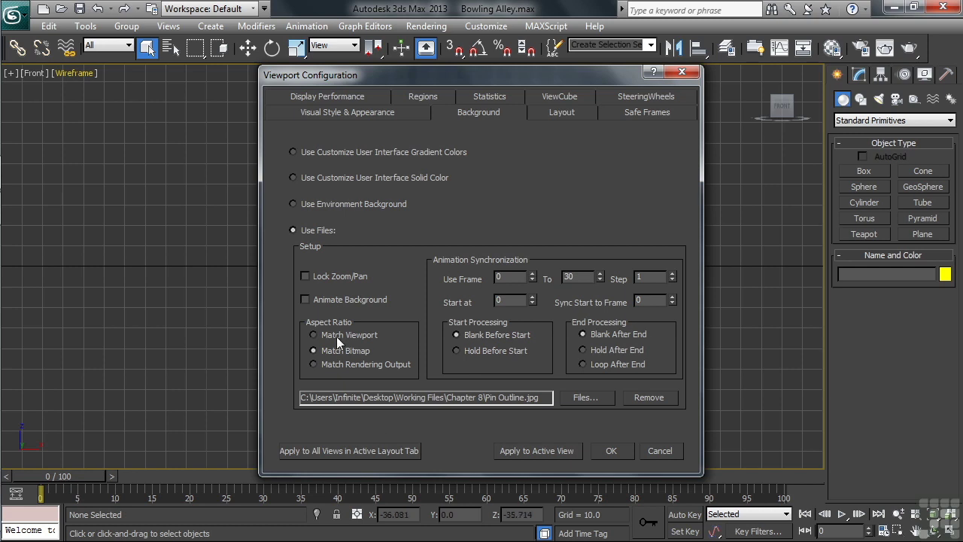
left_click(306, 276)
left_click(539, 451)
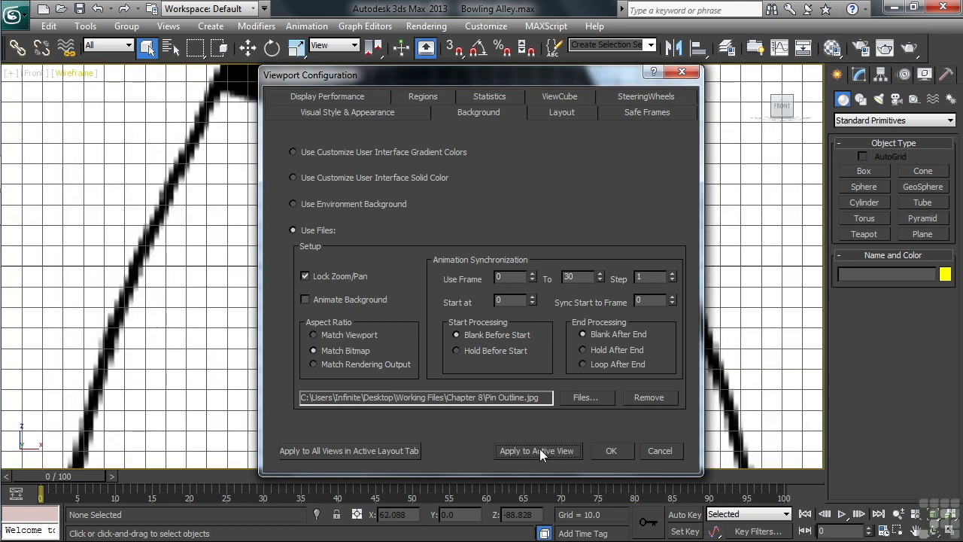
left_click(613, 451)
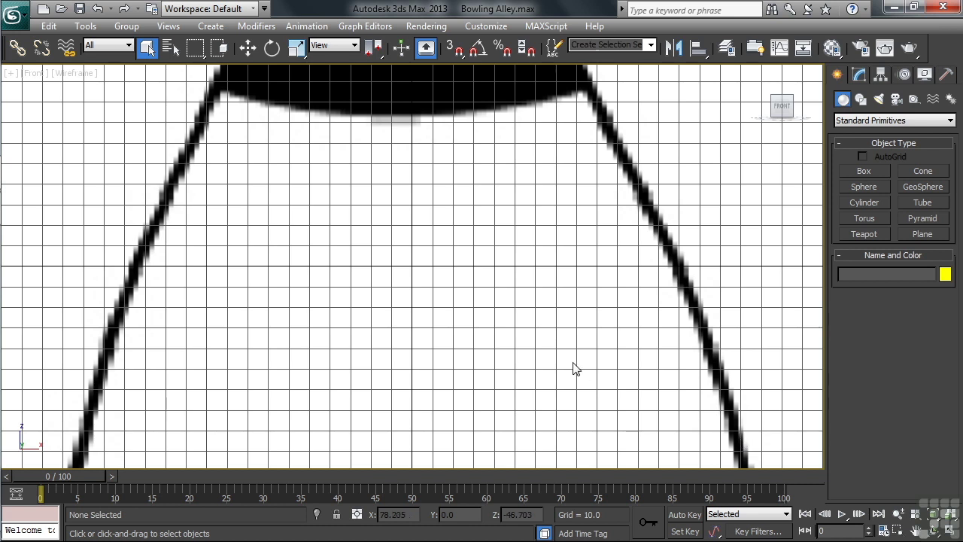
Step: Trace one half of the bowling pin outline with a six-point Line spline from the base's centre up to the head's centre
scroll(573, 364, "down", 3)
scroll(573, 363, "down", 3)
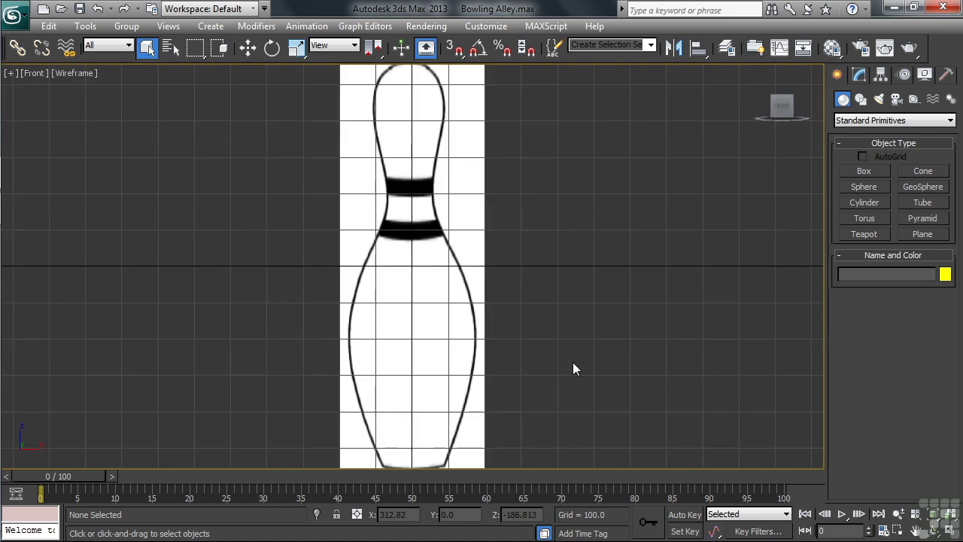
left_click(898, 514)
left_click_drag(632, 367, 633, 379)
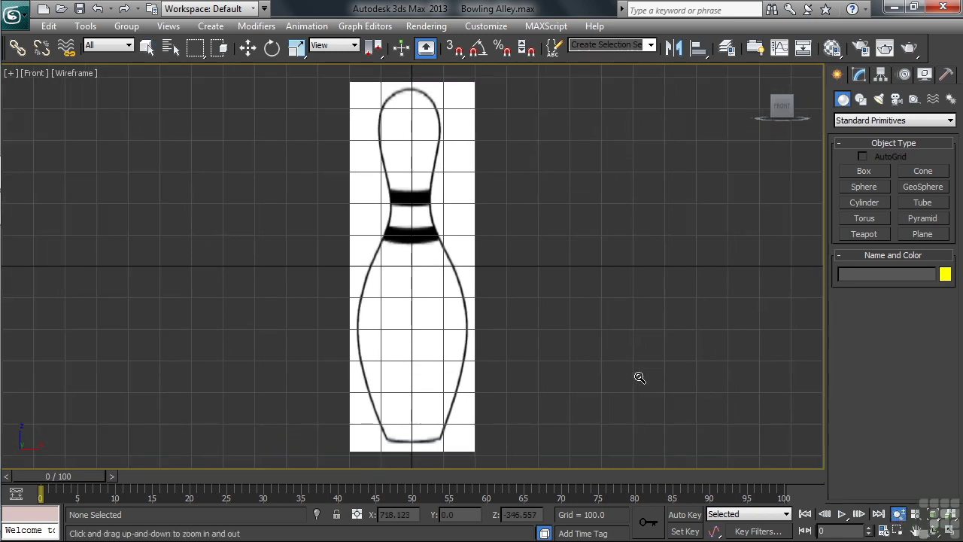
key("q")
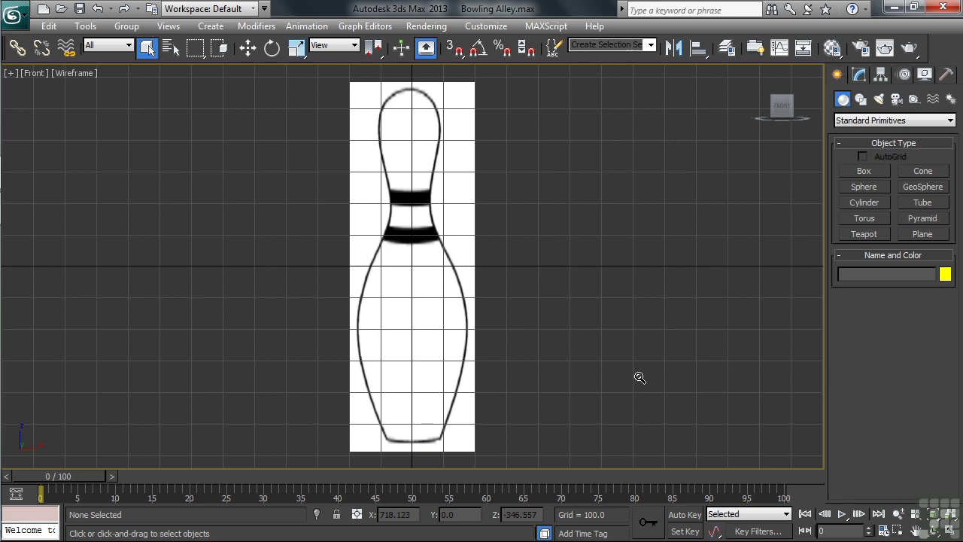
left_click(860, 98)
left_click(869, 184)
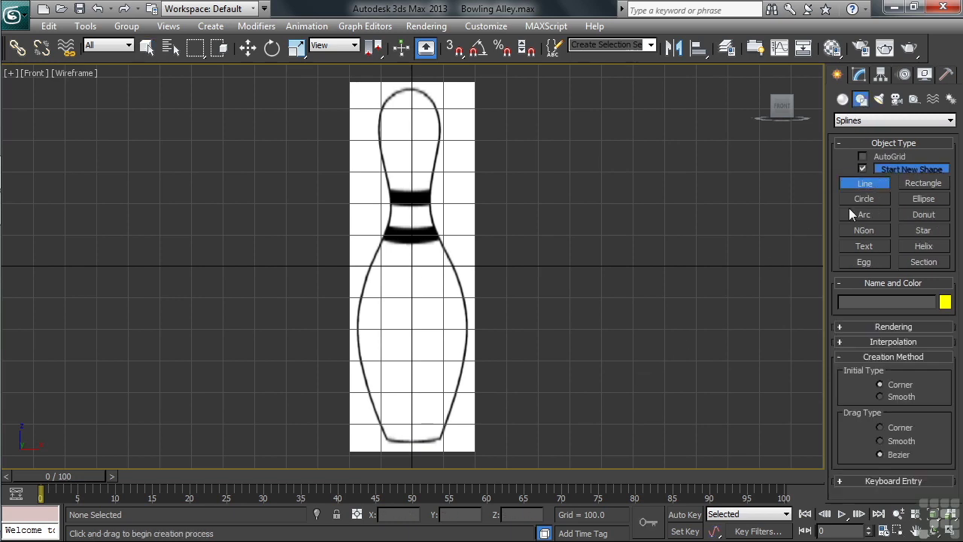
left_click(412, 441)
left_click(439, 438)
left_click(467, 332)
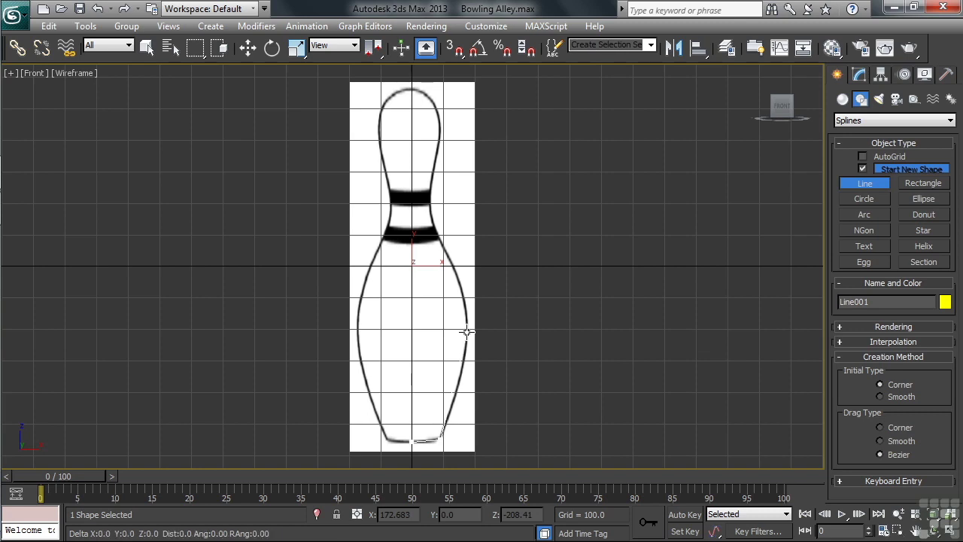
left_click(429, 208)
left_click(443, 123)
left_click(412, 89)
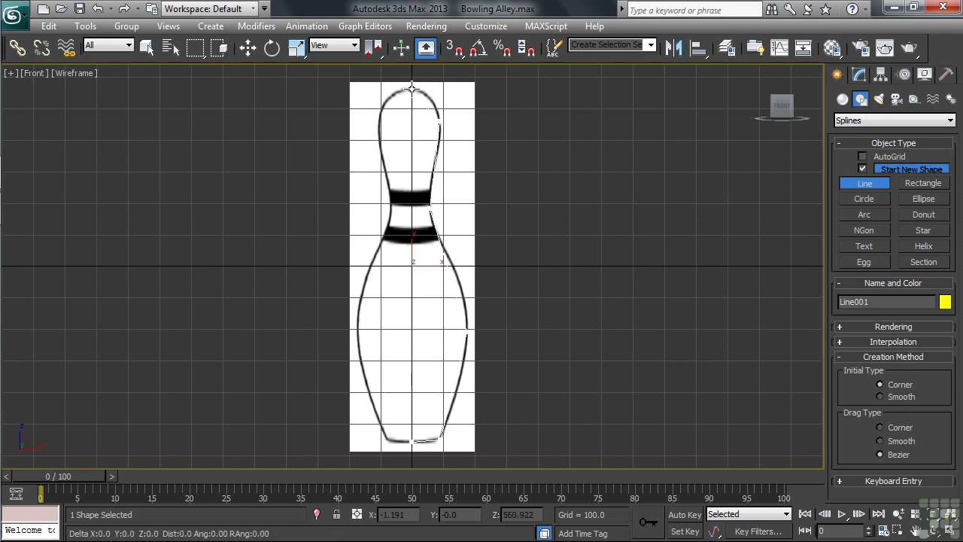
right_click(547, 104)
Step: Move the half-profile line along X to about 570, clear of the reference image
right_click(545, 137)
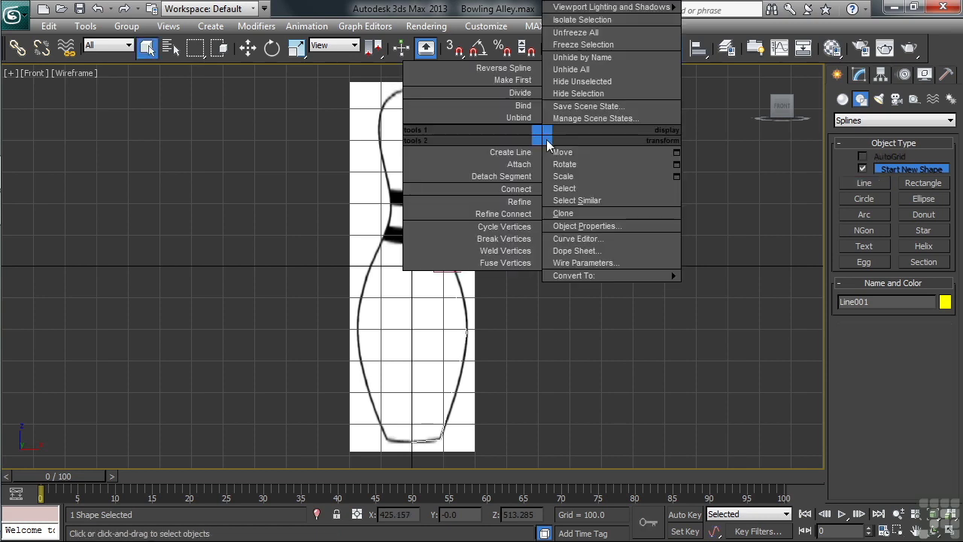
left_click(572, 153)
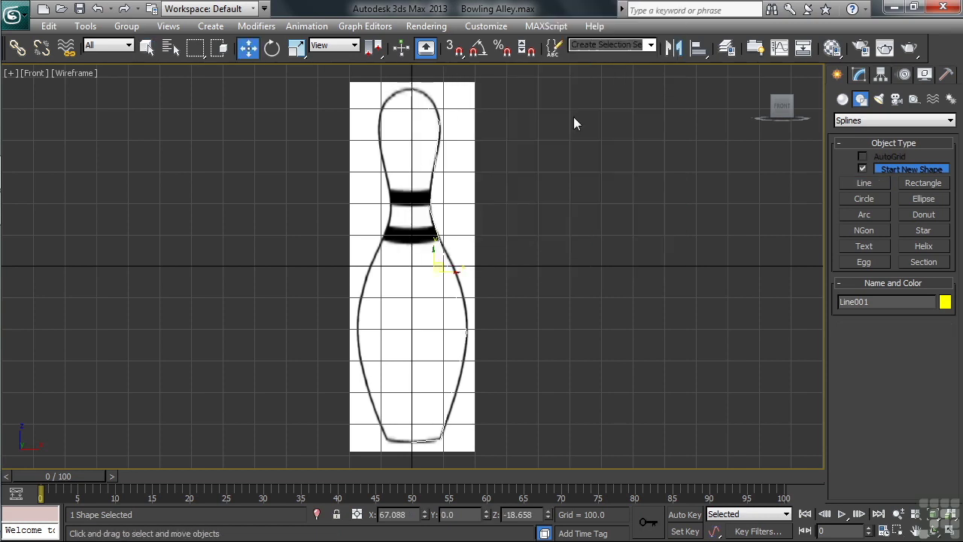
left_click_drag(449, 271, 608, 286)
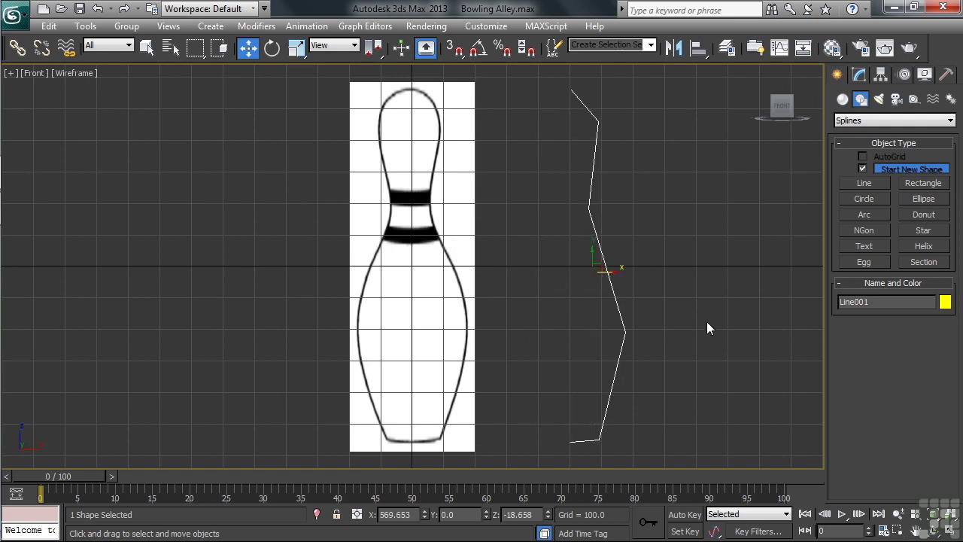
Step: Convert the four vertices between the profile line's endpoints to Smooth
left_click(861, 76)
left_click(840, 135)
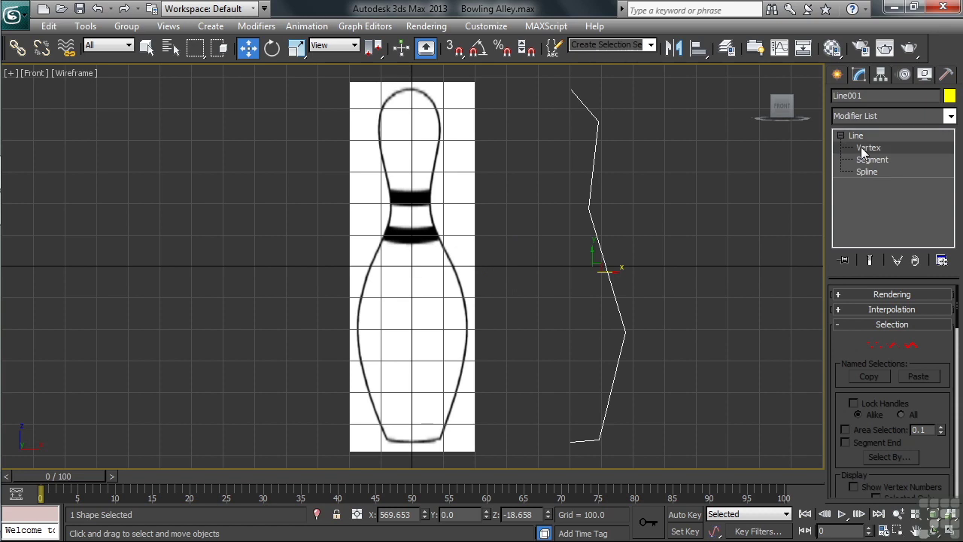
left_click(867, 148)
left_click_drag(648, 105, 585, 459)
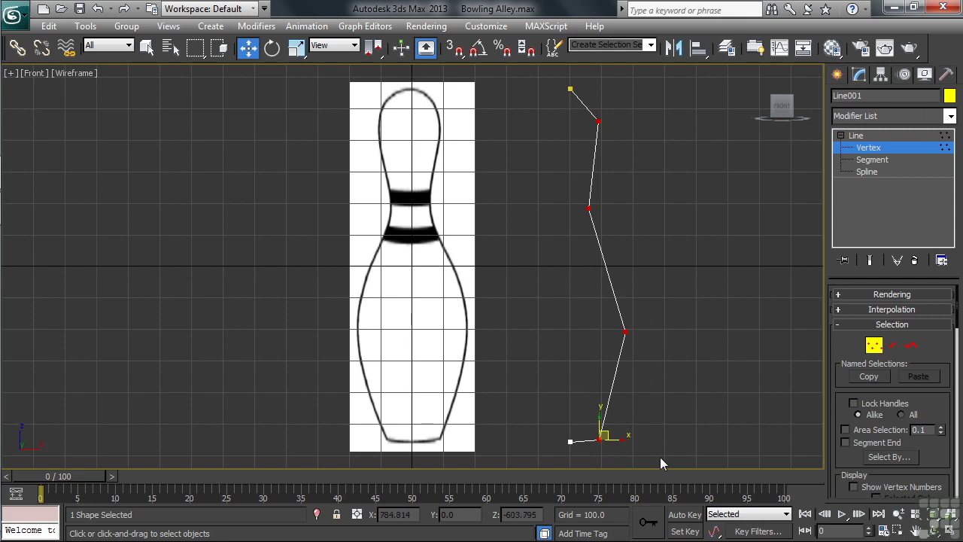
right_click(622, 328)
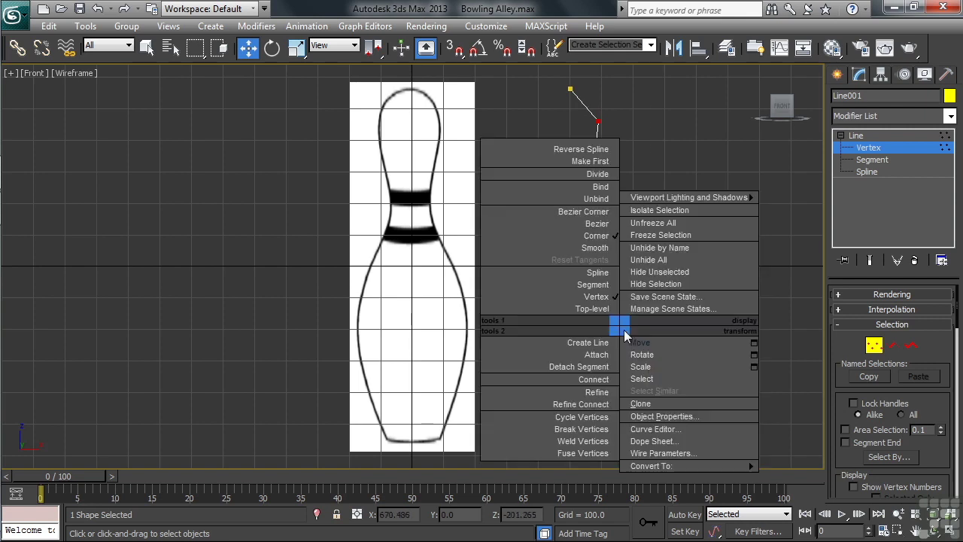
left_click(595, 248)
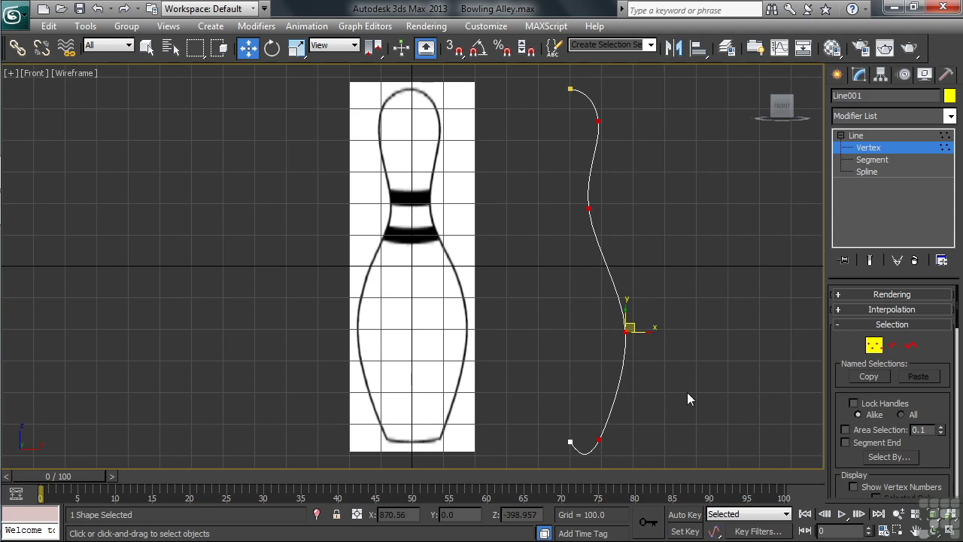
Step: Change the segment along the pin's base to type Line, and return to vertex editing
left_click(872, 160)
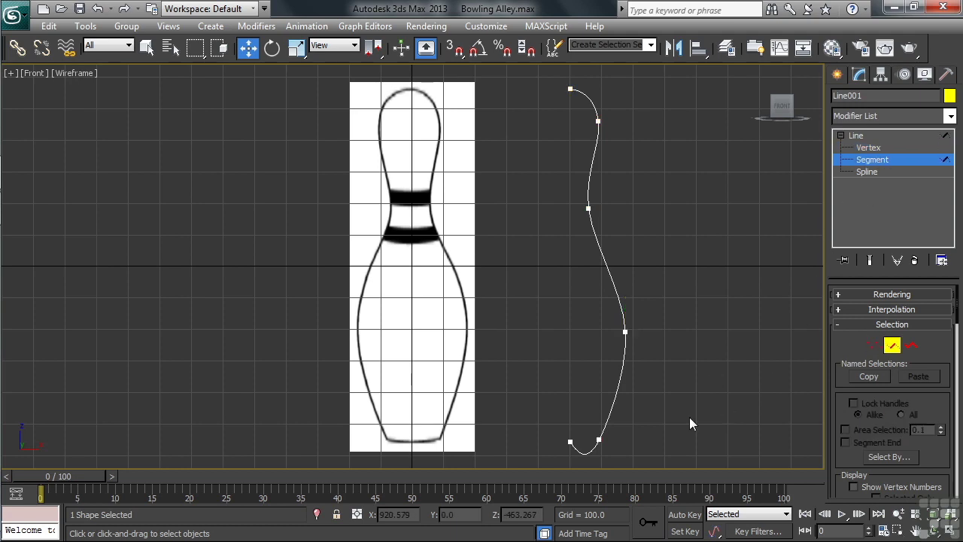
left_click(593, 450)
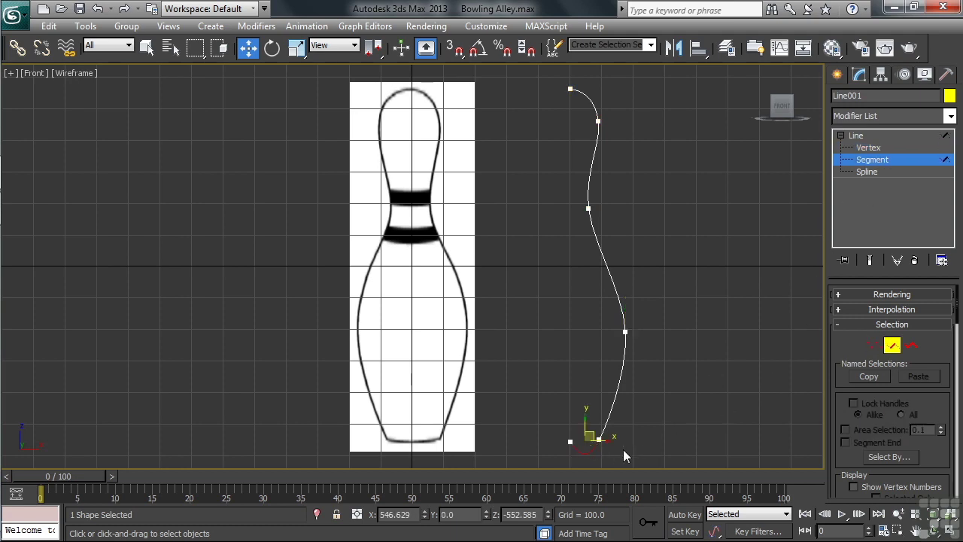
right_click(592, 447)
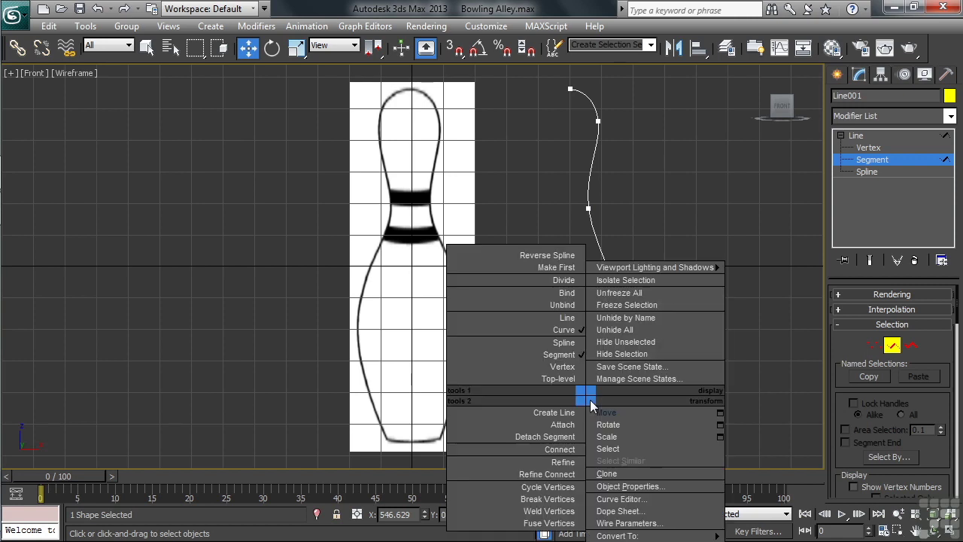
left_click(566, 318)
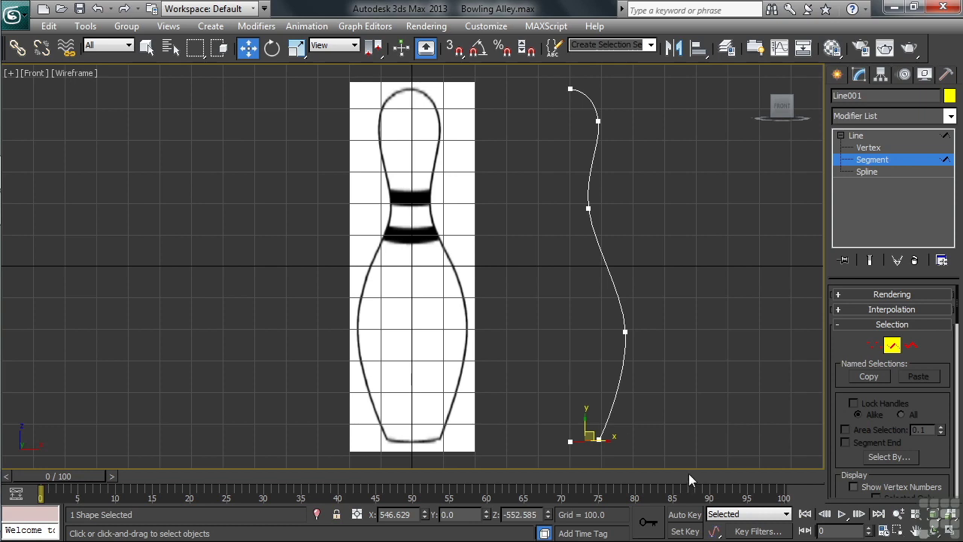
left_click(683, 443)
right_click(678, 395)
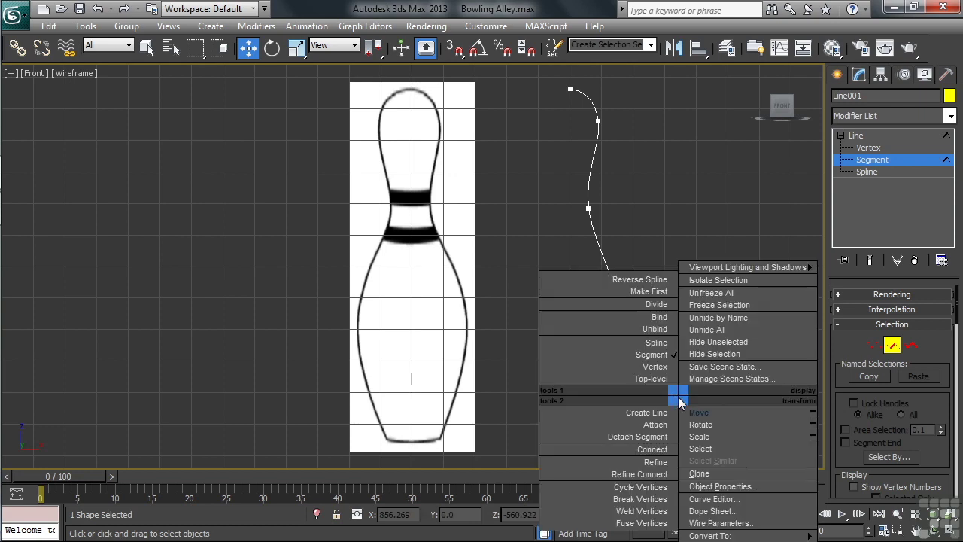
left_click(655, 367)
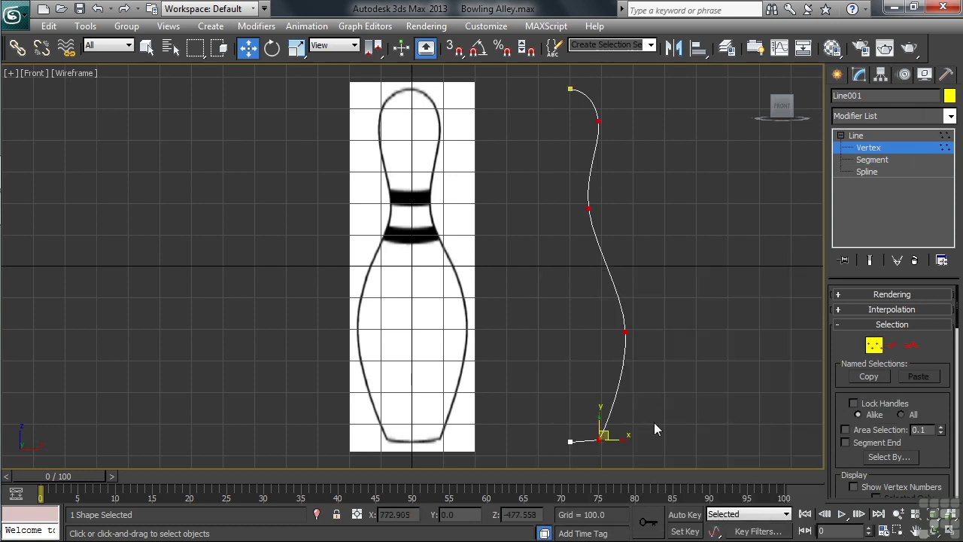
Step: Lower the outer corner vertex of the pin's base level with the base's centre endpoint, and deselect it
left_click_drag(597, 420, 596, 422)
left_click(671, 434)
Step: Revolve the half profile with a Lathe modifier aligned to Min, and display the result in Realistic shading
left_click(951, 116)
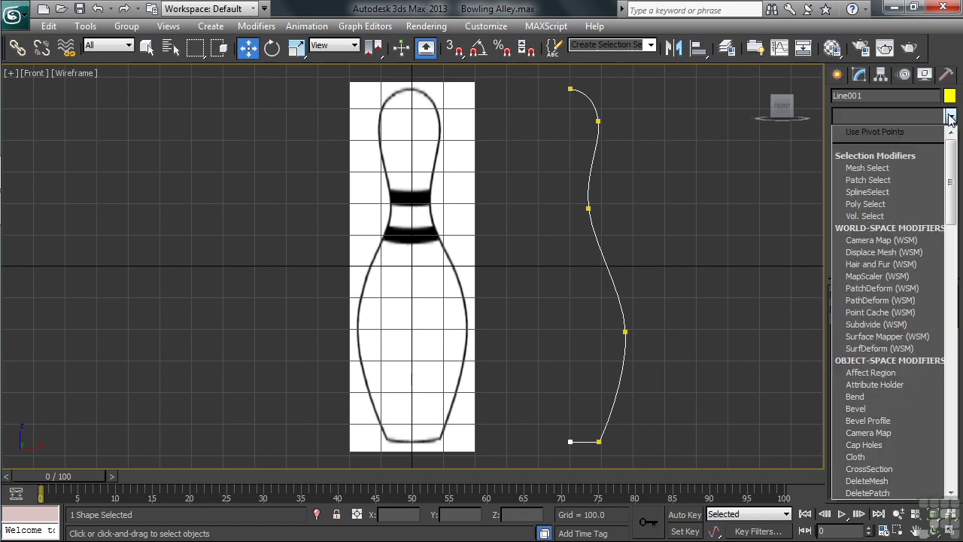
scroll(925, 259, "down", 1)
key("l")
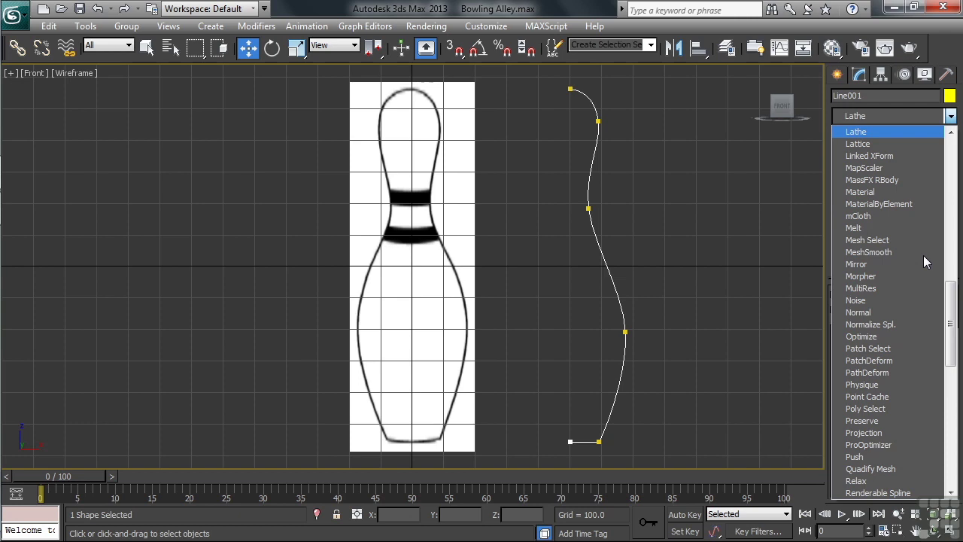
left_click(869, 133)
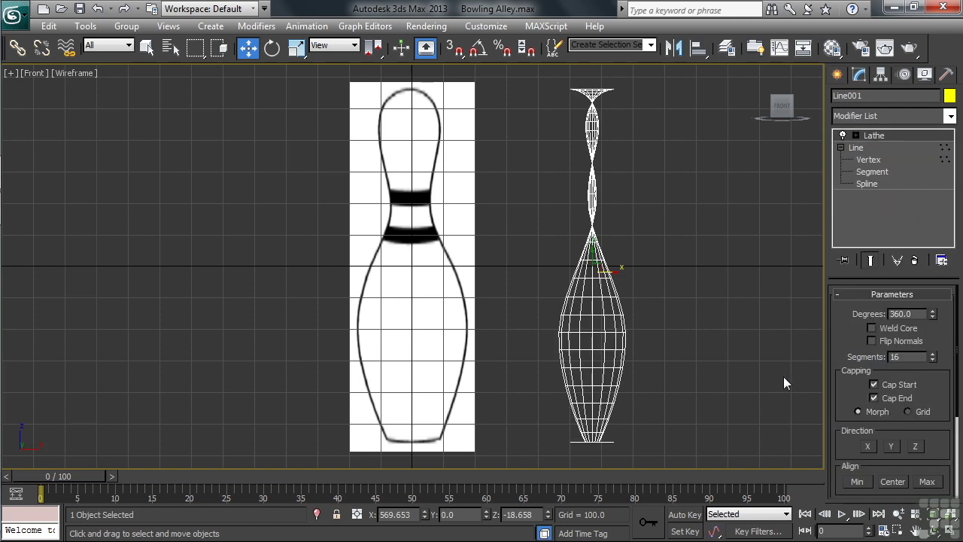
left_click(857, 481)
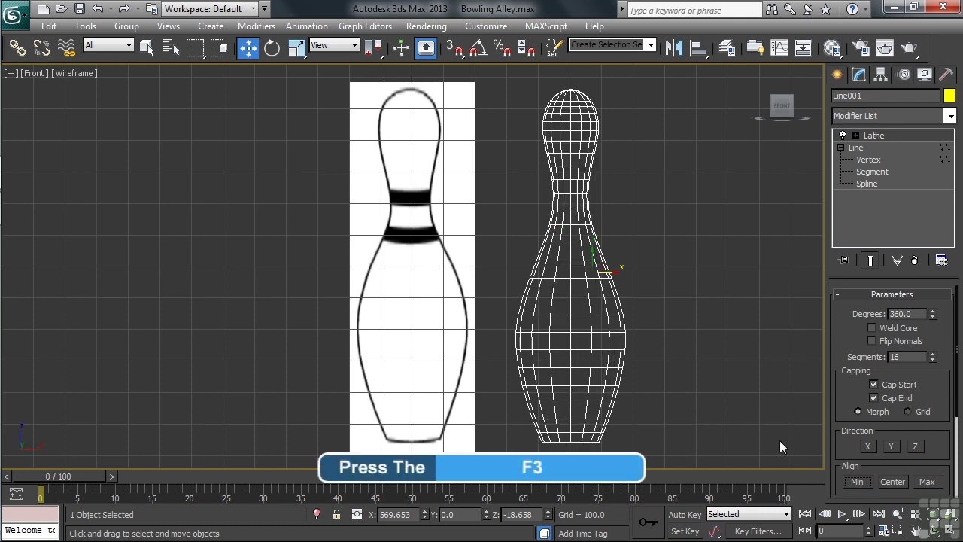
key("F3")
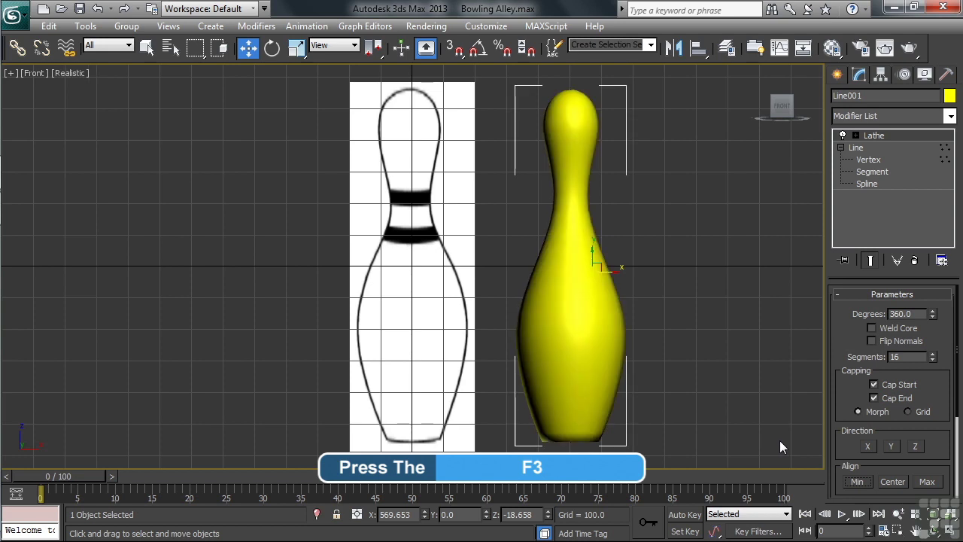
Step: Move the lathed pin along X to about 59, over the reference image, and change its object colour to light blue
left_click_drag(622, 274, 456, 282)
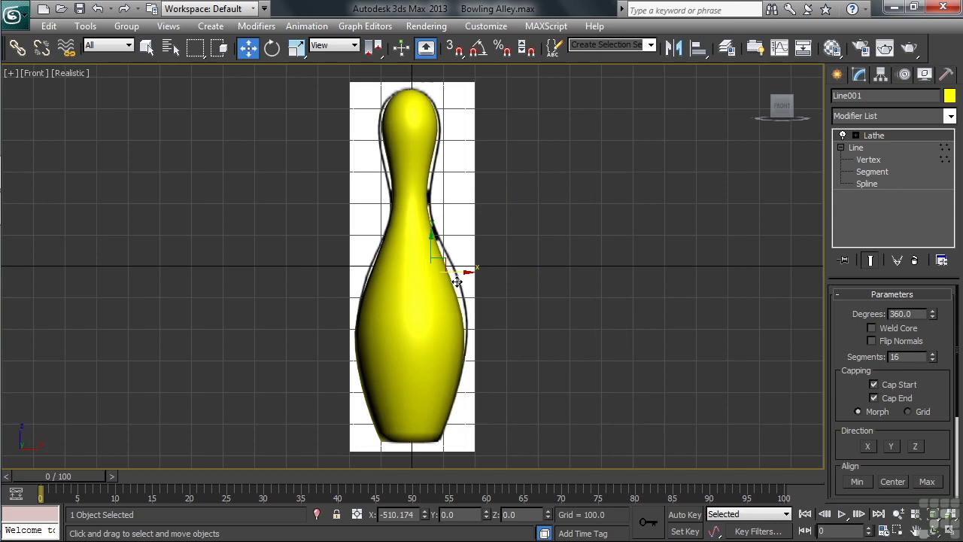
left_click(949, 98)
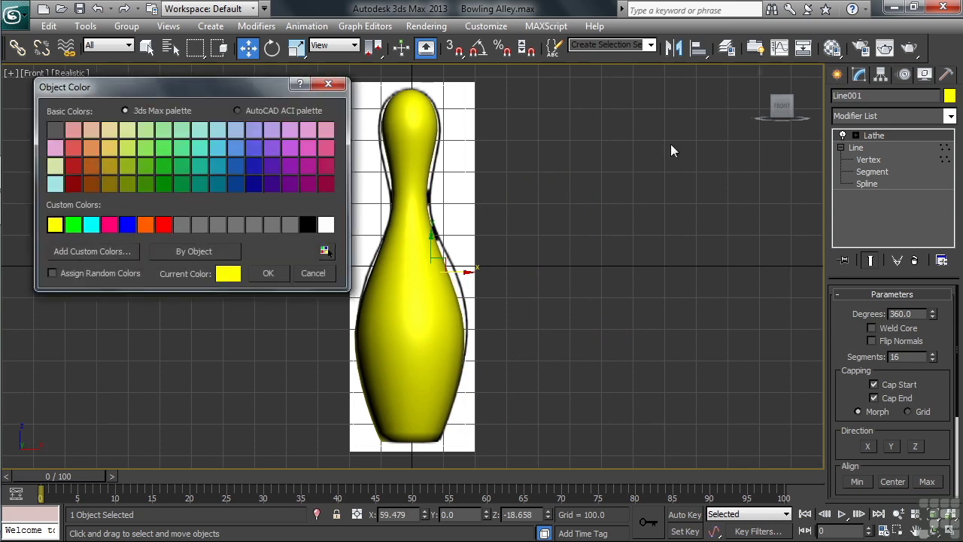
left_click(218, 130)
left_click(268, 273)
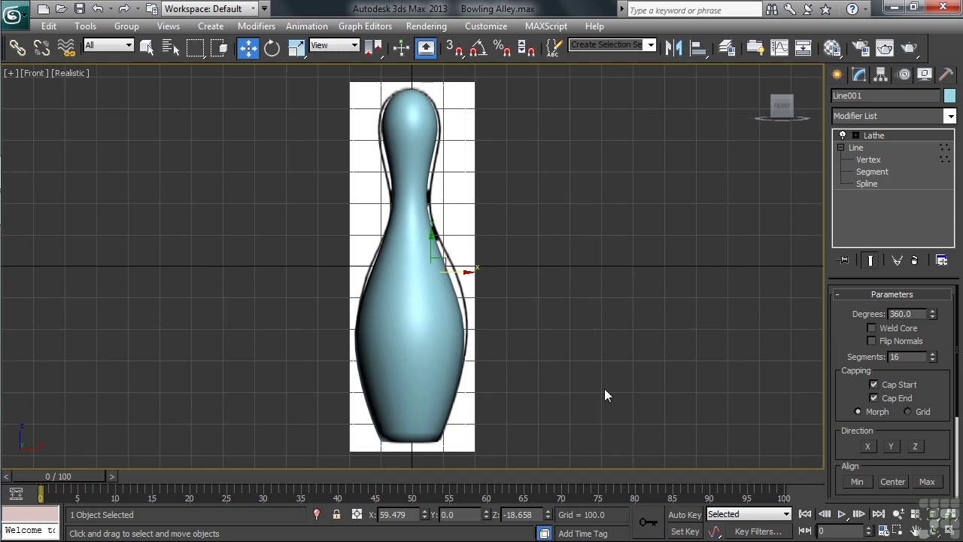
Step: With the end result shown, move the profile's neck, belly and head vertices to X about 53, 177 and 89, then return to the Lathe level
left_click(868, 161)
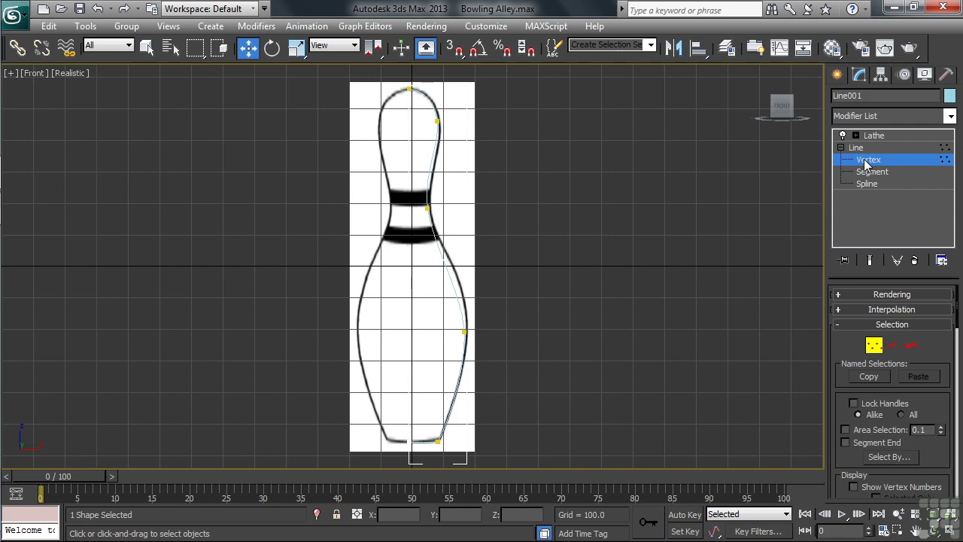
left_click(870, 260)
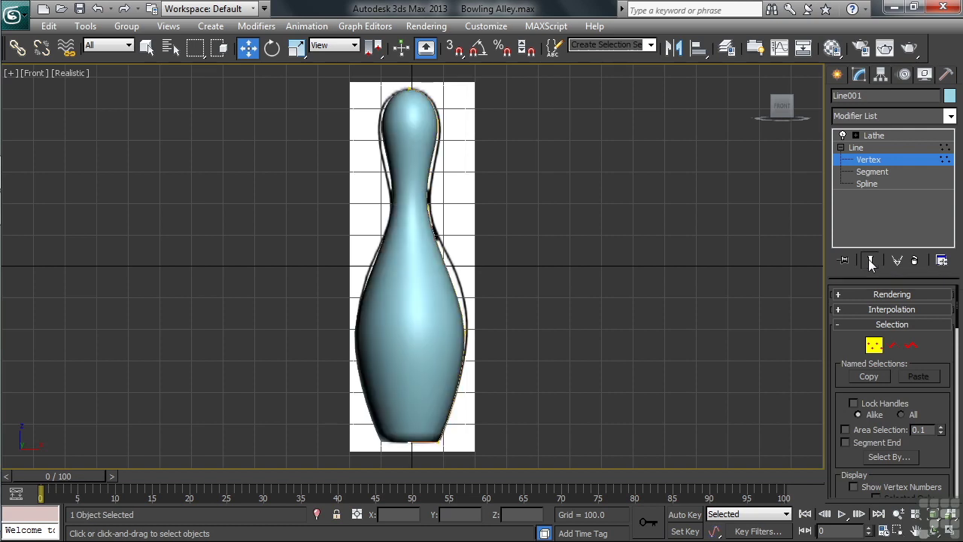
left_click(440, 203)
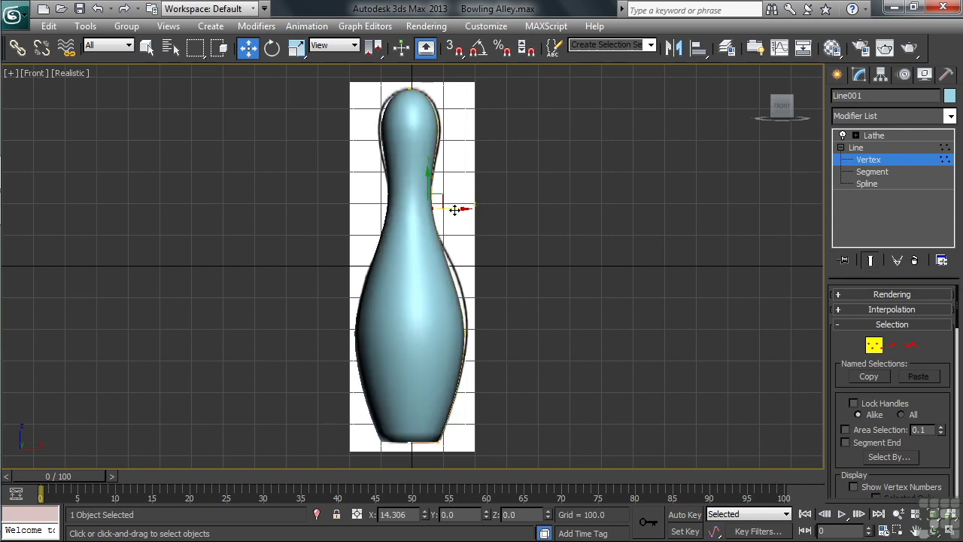
left_click_drag(451, 211, 453, 208)
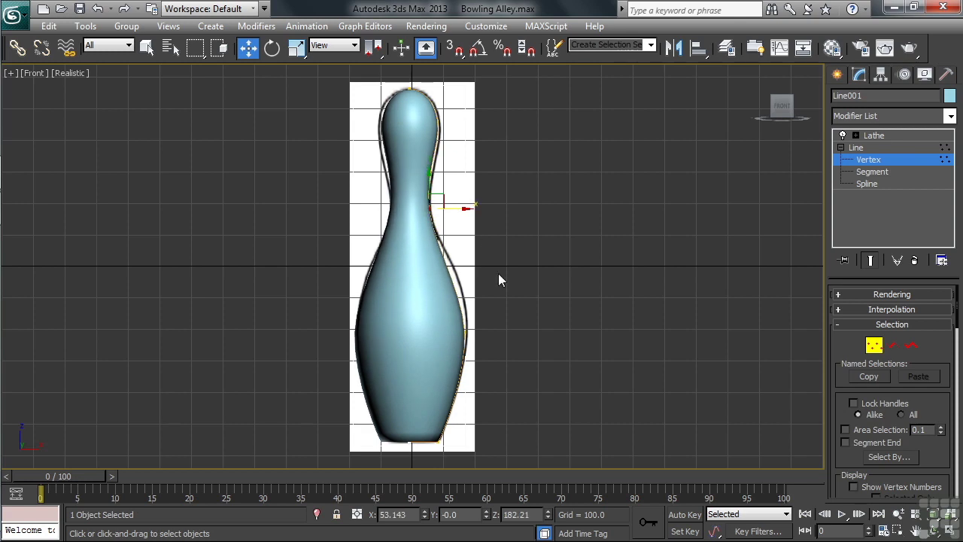
left_click_drag(440, 369, 439, 367)
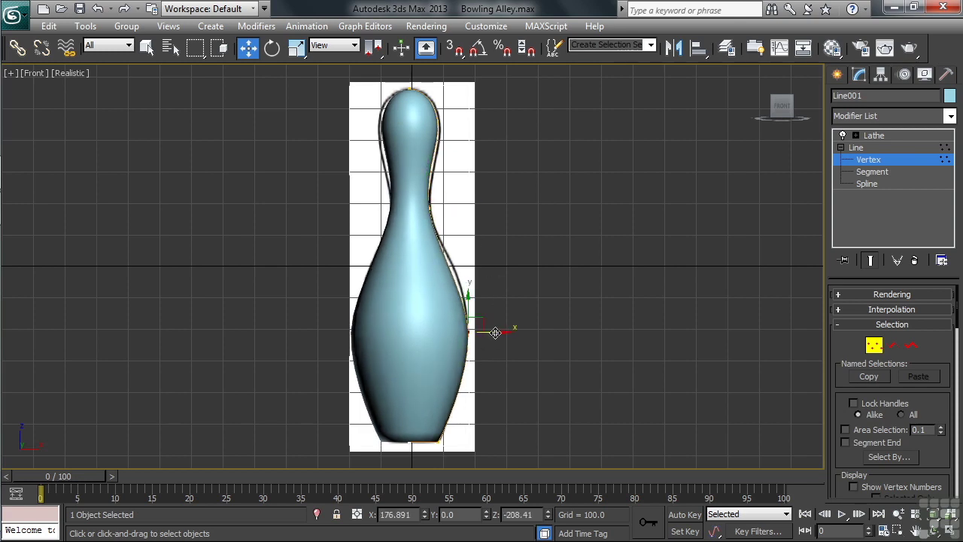
mouse_move(468, 110)
left_mouse_down()
mouse_move(418, 139)
mouse_move(468, 122)
left_mouse_up()
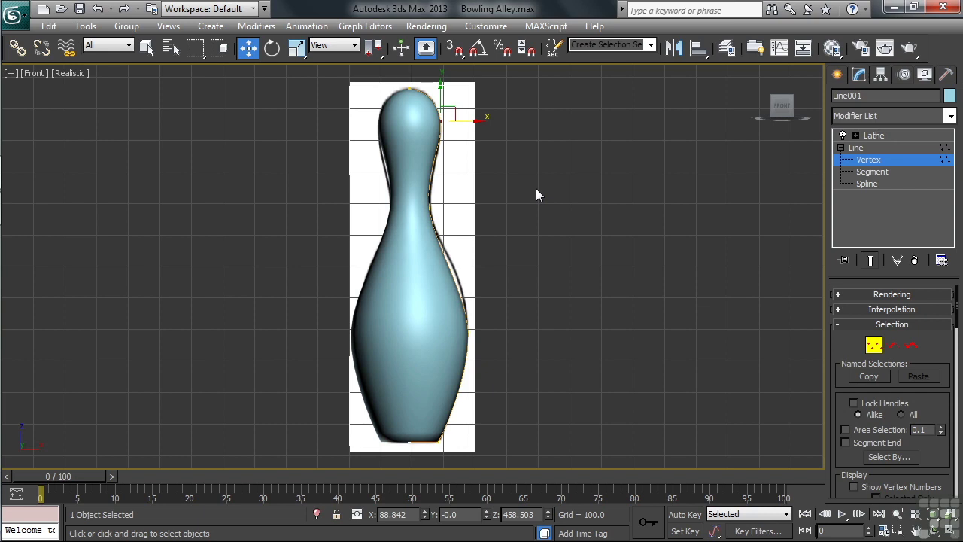
left_click(874, 135)
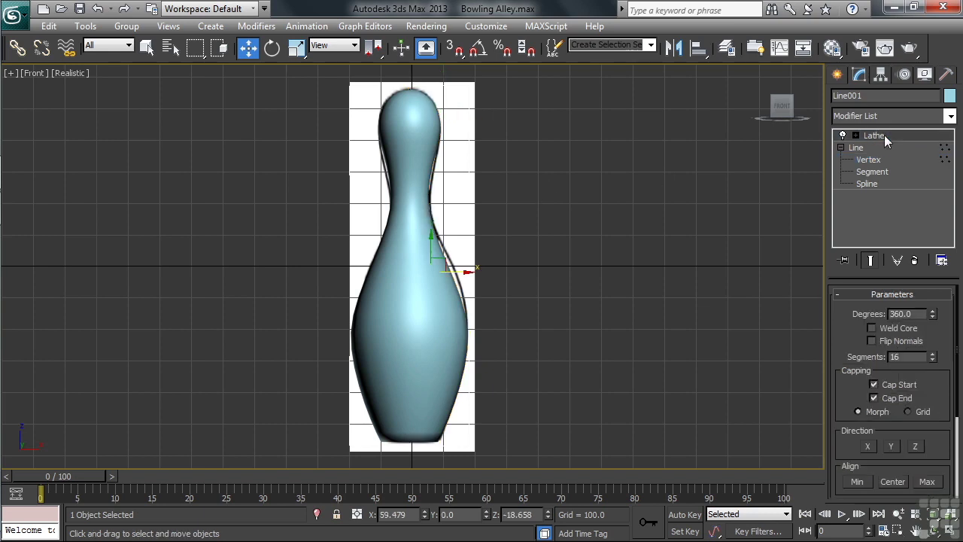
Step: Replace the reference image in the Front viewport's background with a solid colour
left_click(75, 75)
mouse_move(234, 319)
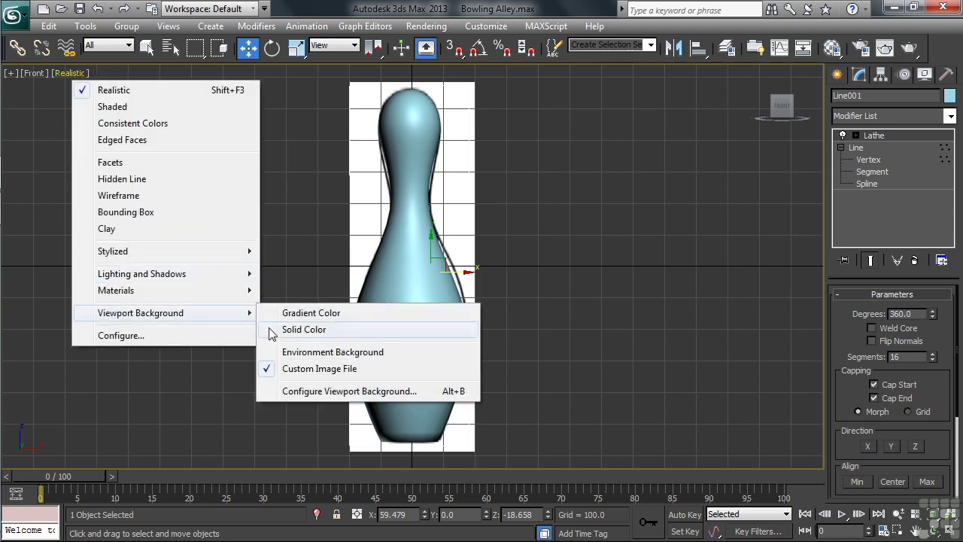
left_click(271, 333)
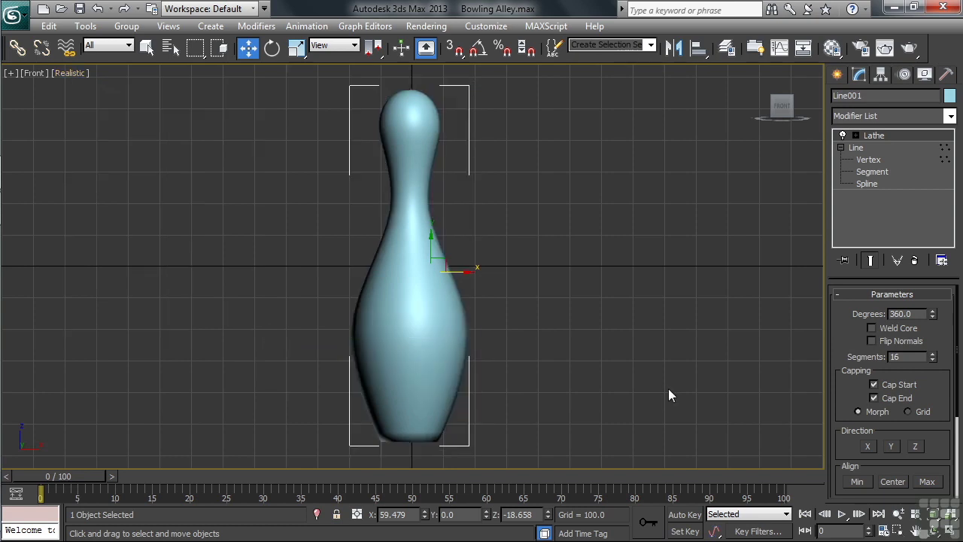
Step: Centre the pin's pivot point on the object, and leave pivot editing
left_click(880, 75)
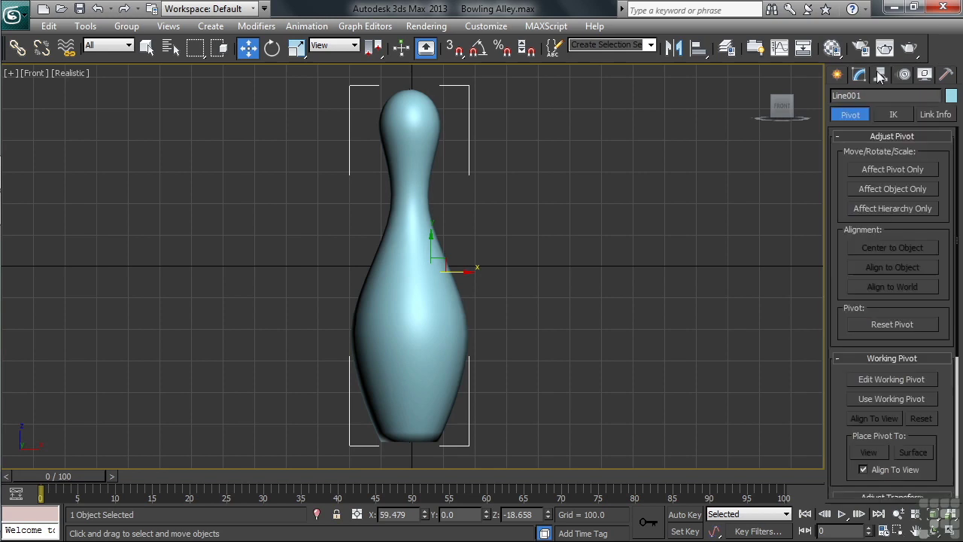
left_click(931, 175)
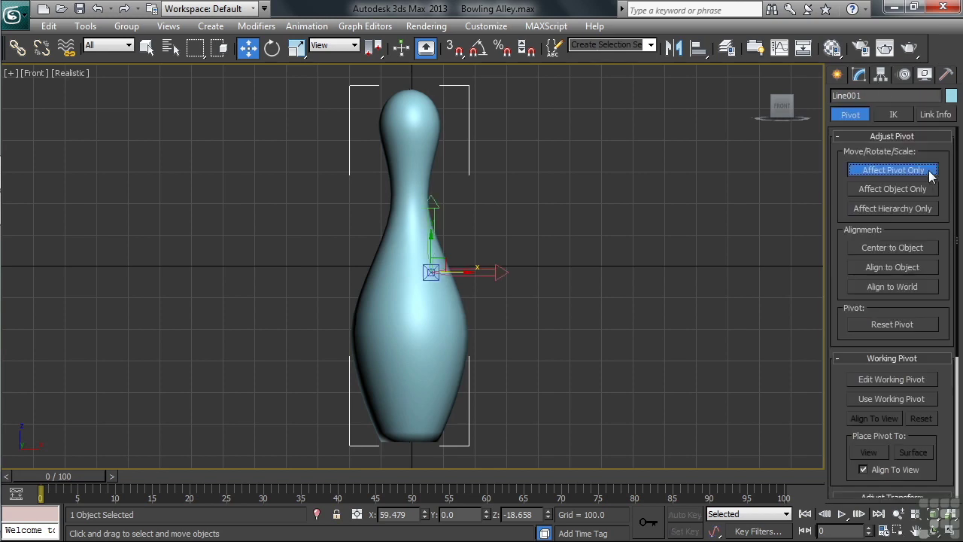
left_click(922, 249)
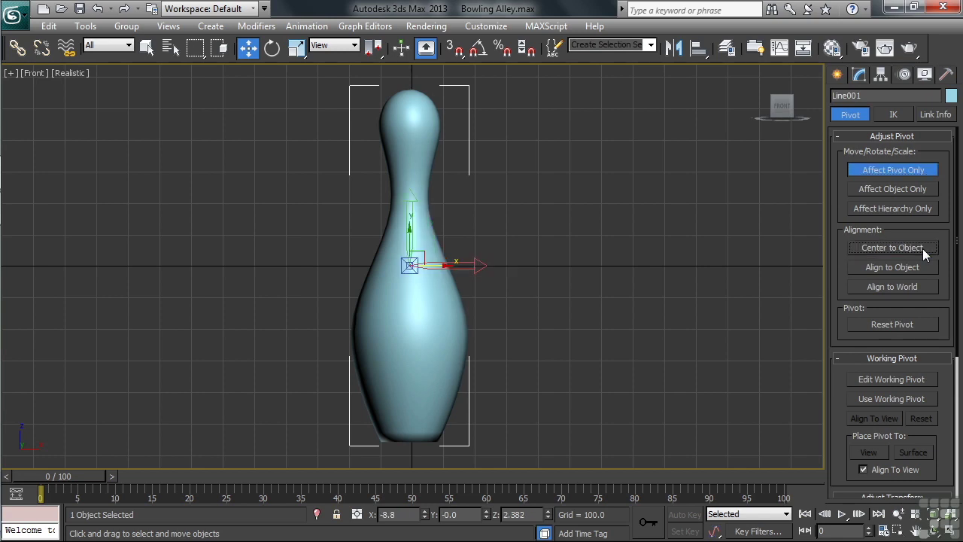
left_click(899, 170)
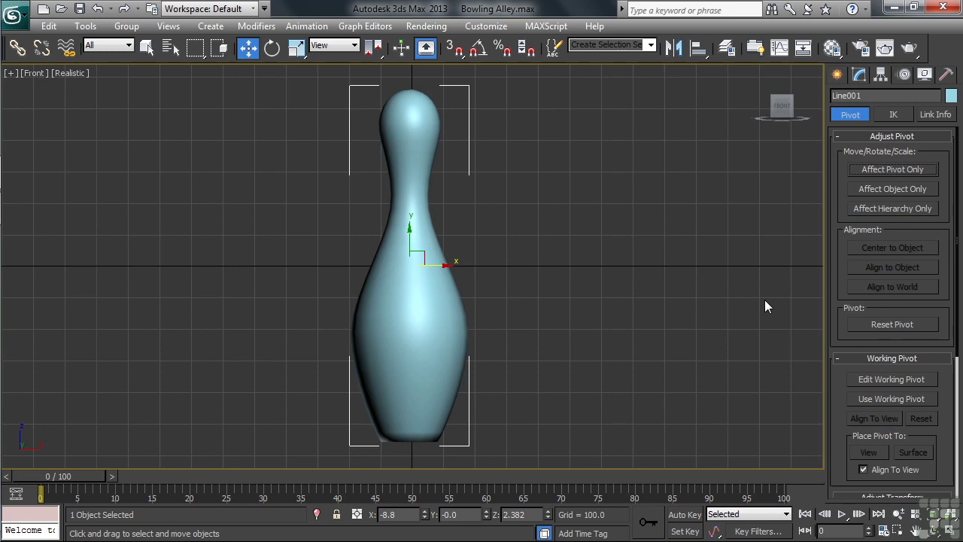
Step: Scale the pin uniformly down to 10 percent with percent snap turned on
right_click(441, 296)
left_click(465, 335)
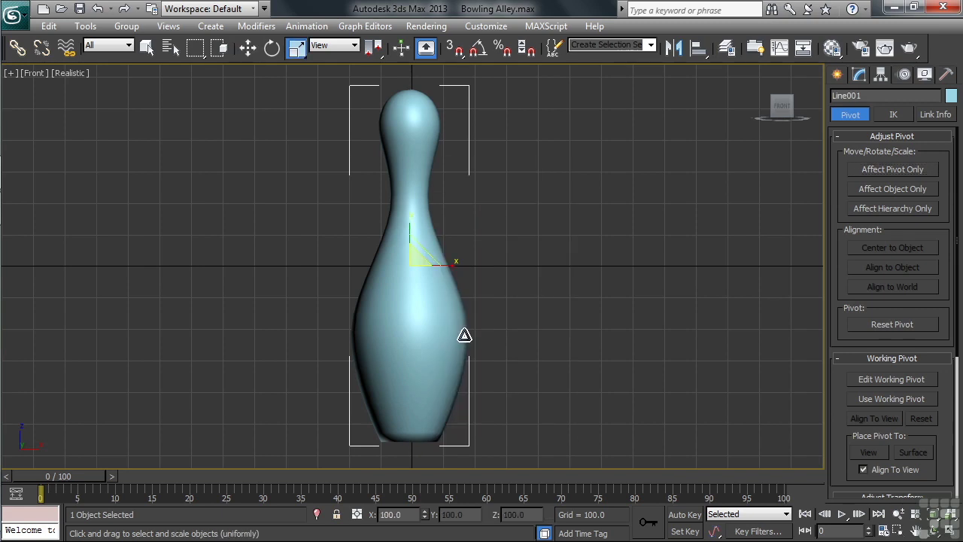
left_click(502, 48)
left_click_drag(417, 260, 396, 243)
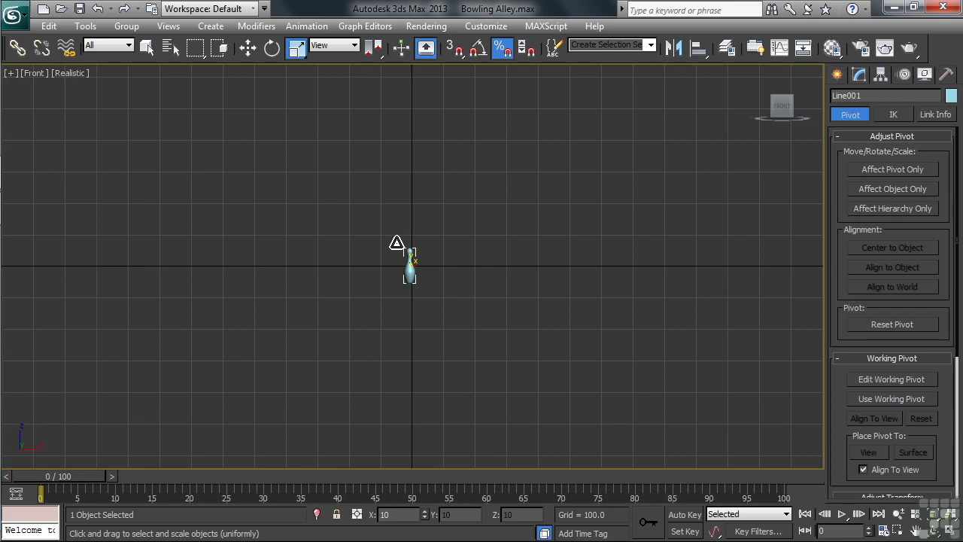
left_click_drag(396, 243, 396, 243)
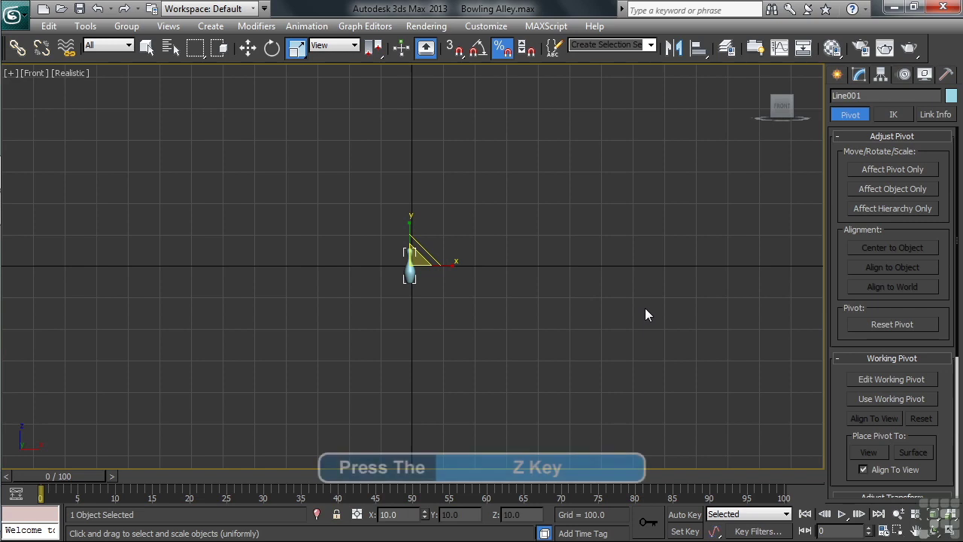
Step: Switch to the four-viewport layout with the pin framed in every view, and return to the Select tool
key("z")
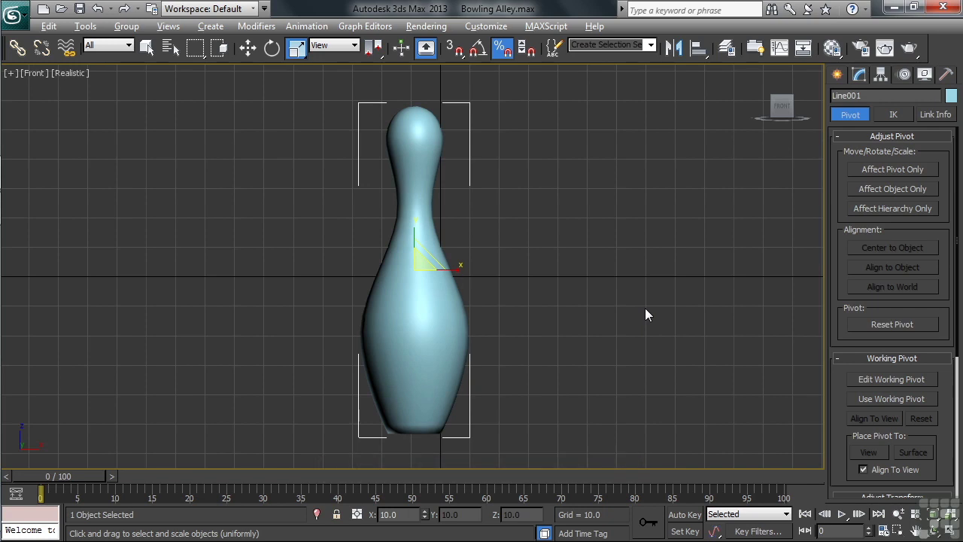
key("alt+w")
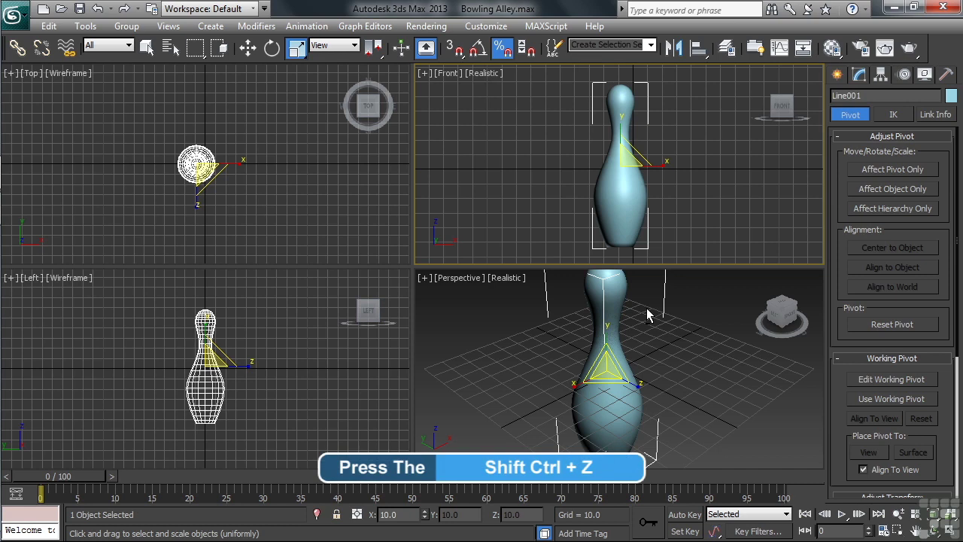
key("ctrl+shift+z")
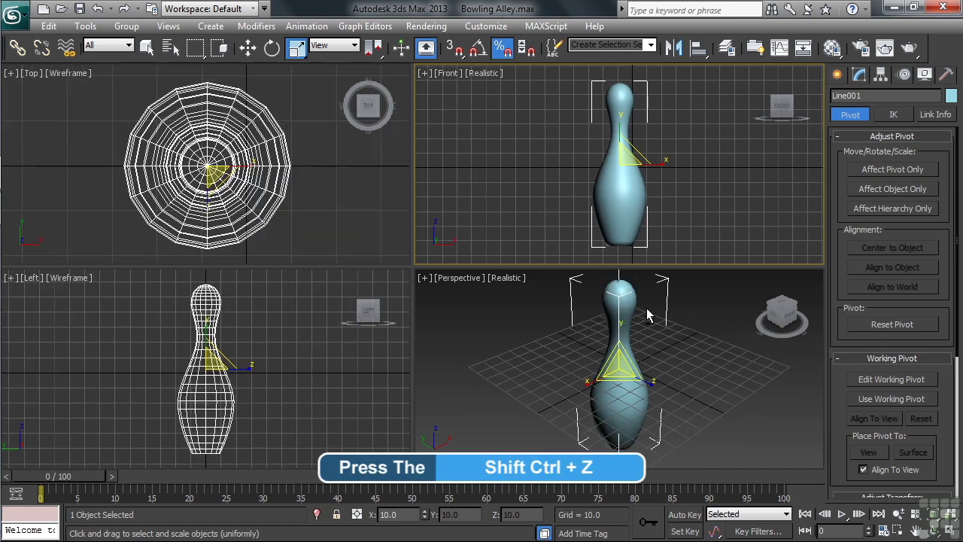
key("q")
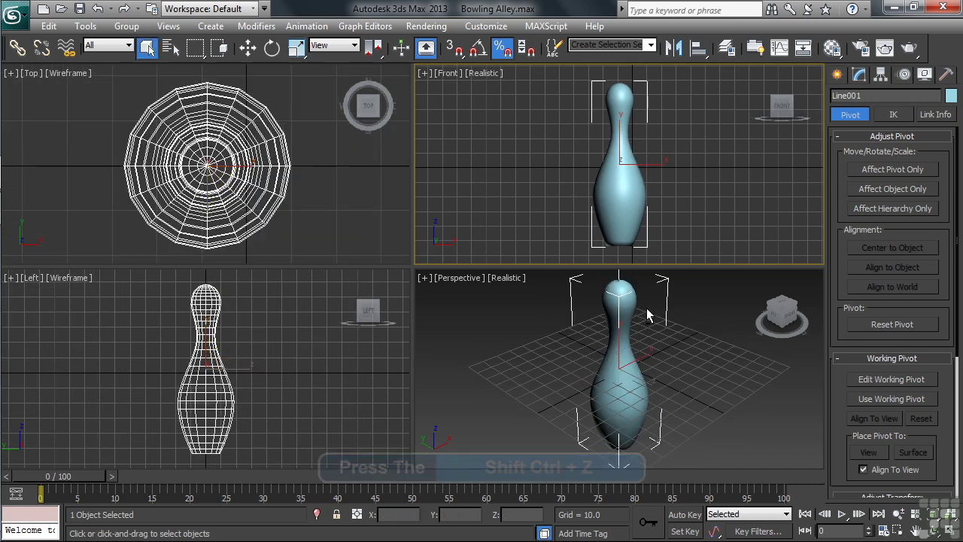
Step: Set the Lathe modifier's segments to 35, rename the object Pin, and deselect it
left_click(863, 75)
left_click_drag(904, 358, 885, 357)
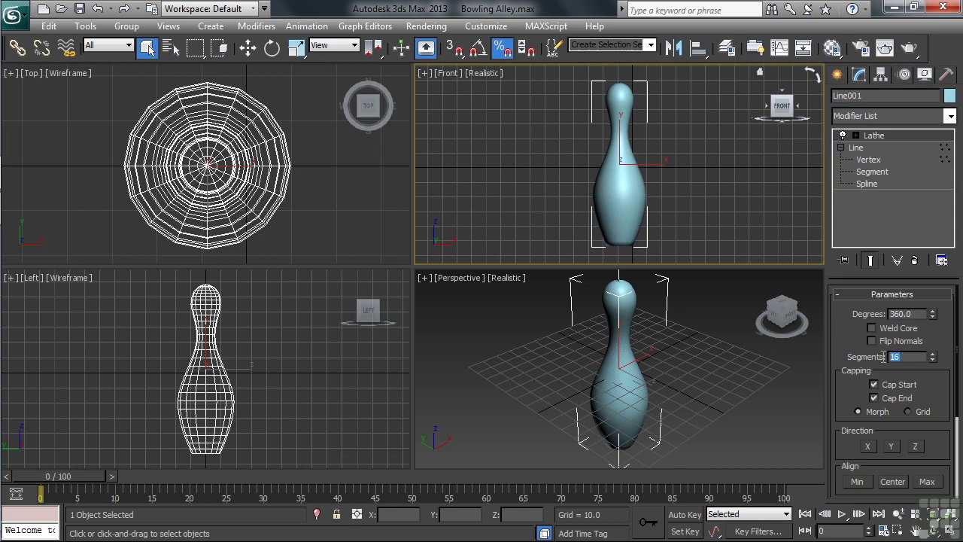
type("35")
key("Return")
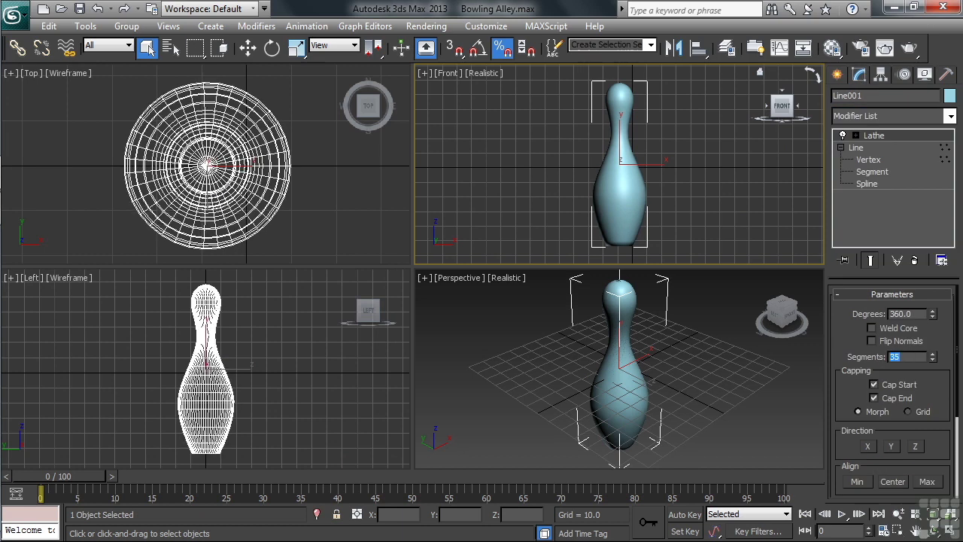
left_click(888, 98)
type("Pin")
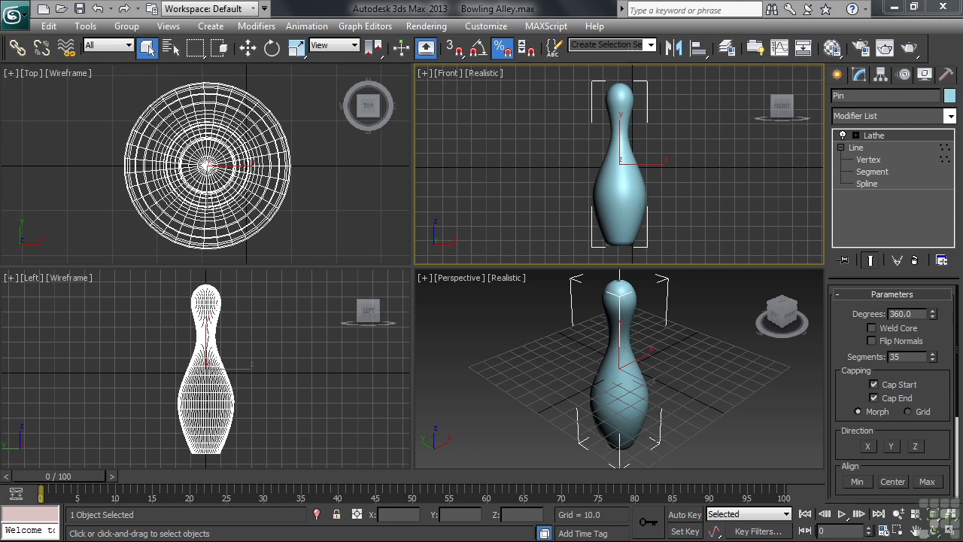
left_click(752, 231)
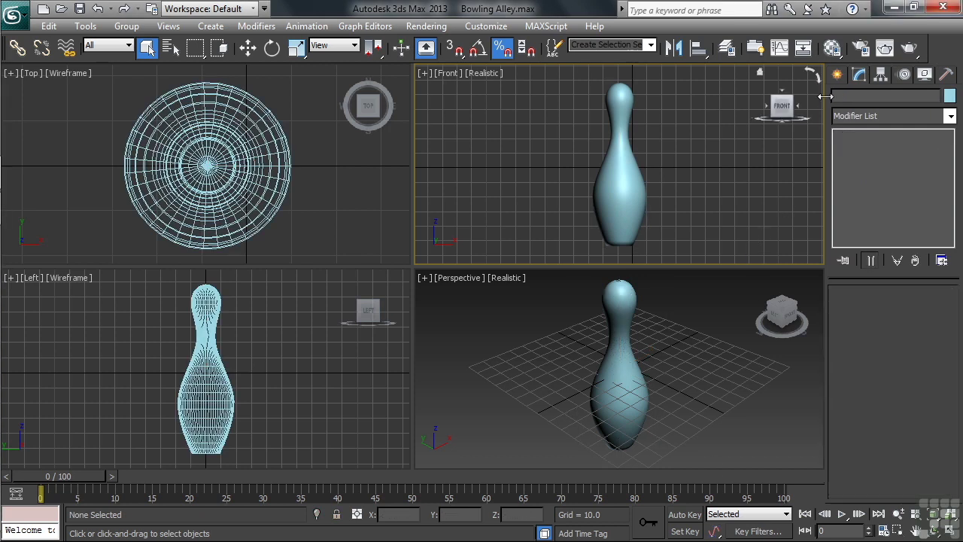
Step: Create a standard sphere with a radius of about 38 beside the pin in the Front viewport
left_click(838, 77)
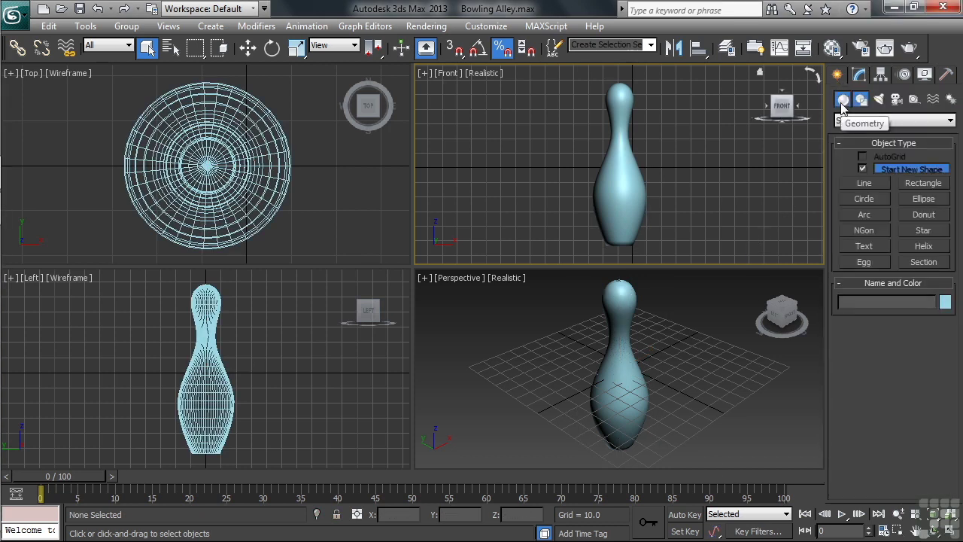
left_click(843, 101)
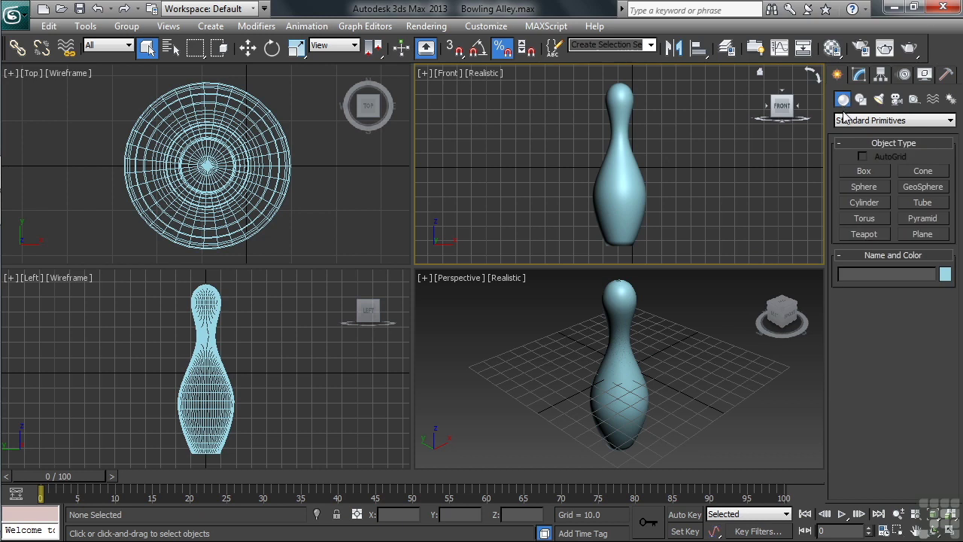
left_click(873, 188)
left_click_drag(702, 192, 737, 151)
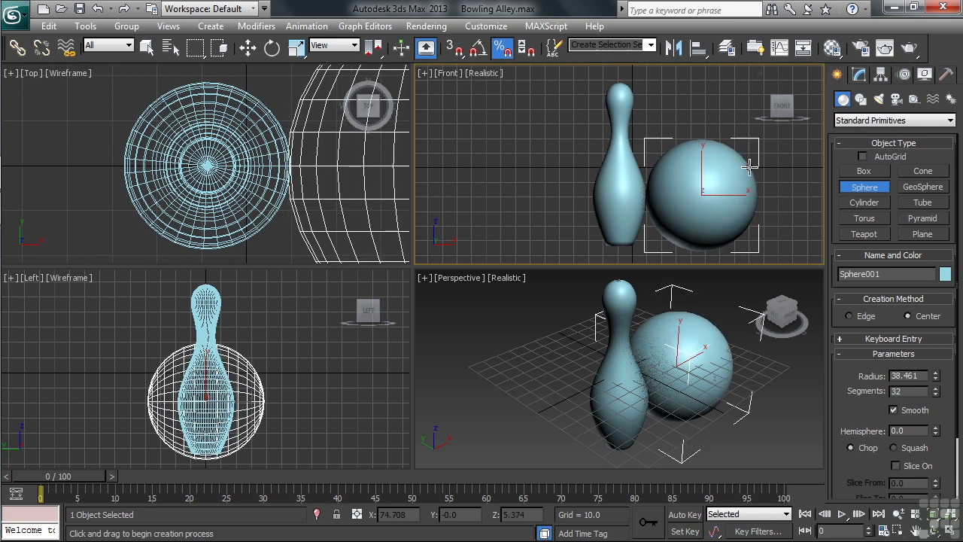
Step: Set the sphere's radius to 40 and its segments to 50
left_click(859, 74)
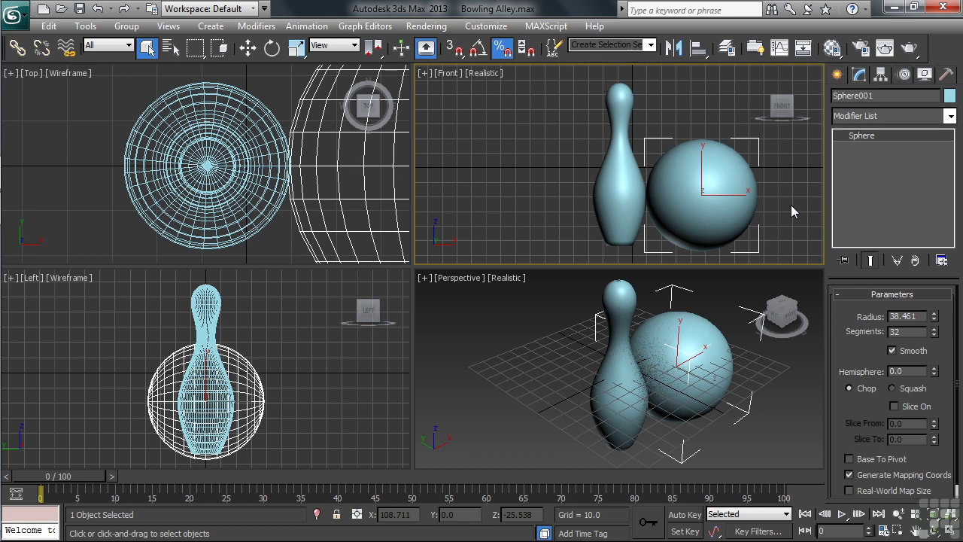
double_click(907, 316)
type("40")
key("Tab")
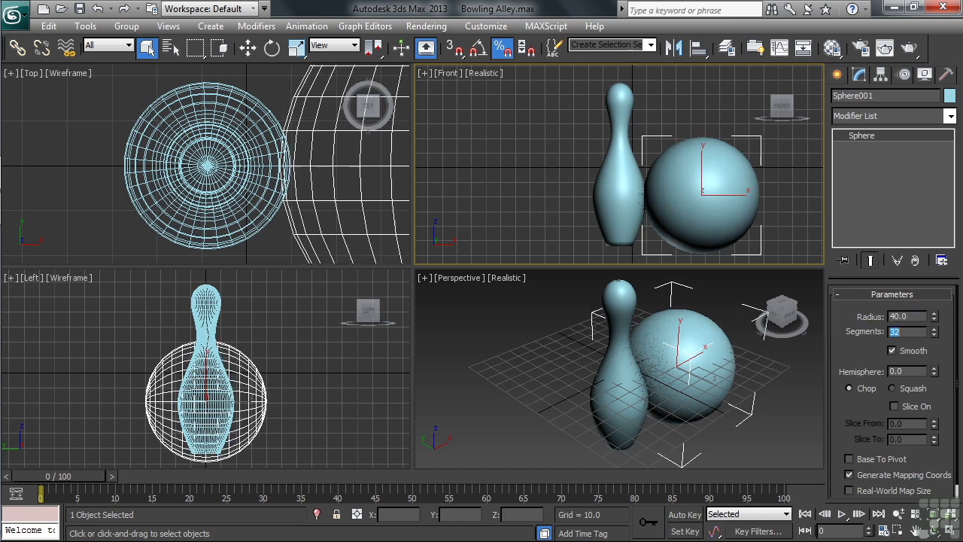
type("50")
Step: Change the sphere's object color to light green from the basic 3ds Max palette
left_click(950, 95)
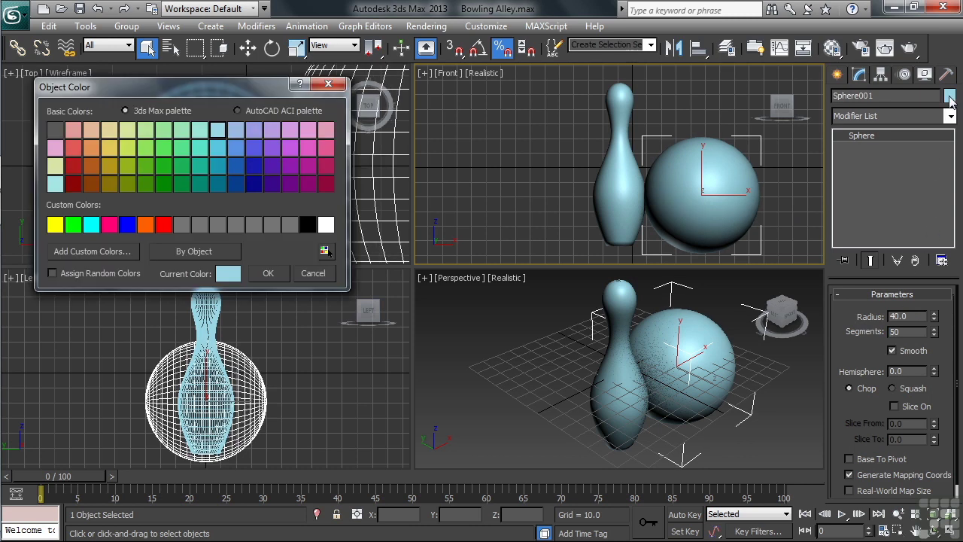
left_click(180, 132)
left_click(264, 278)
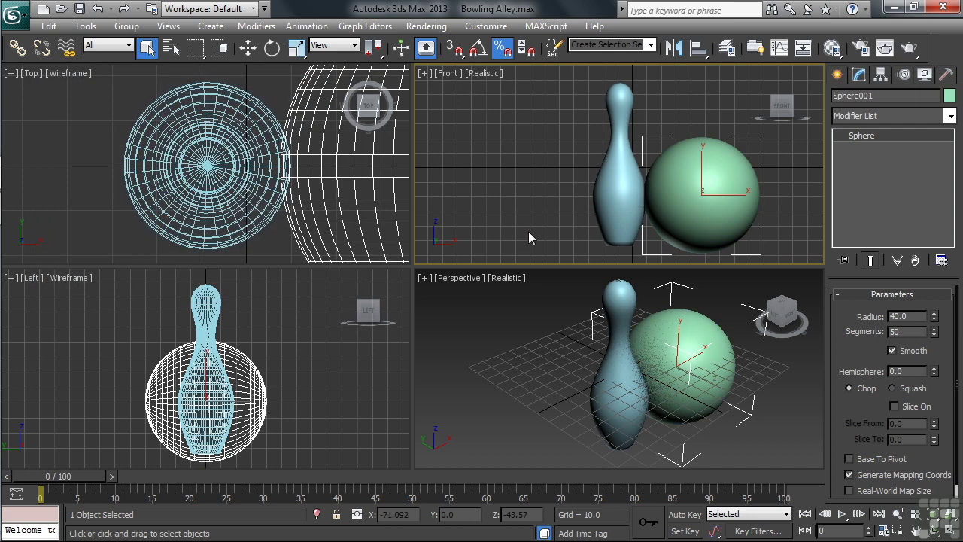
Step: Maximize the Perspective viewport and frame the green sphere in it
right_click(536, 399)
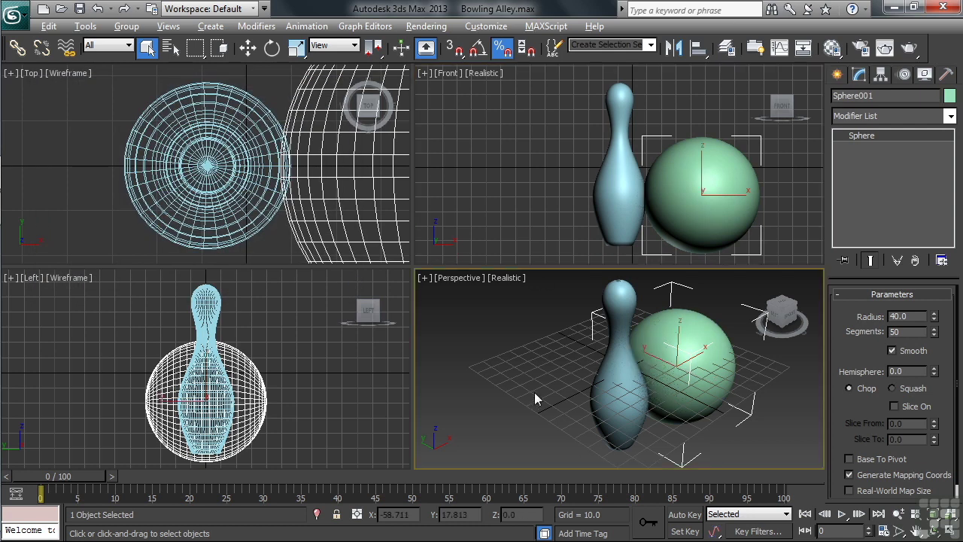
key("alt+w")
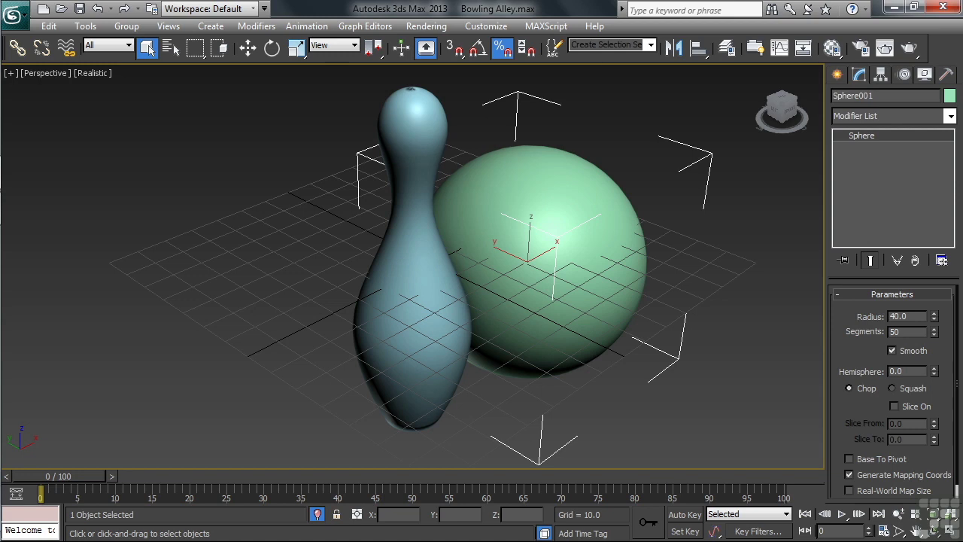
key("z")
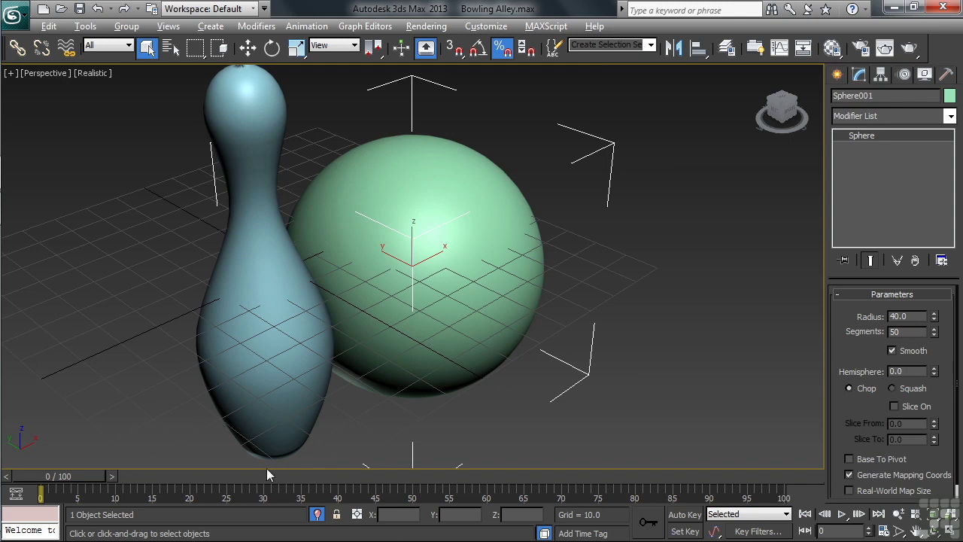
middle_click_drag(430, 365, 333, 351, "alt")
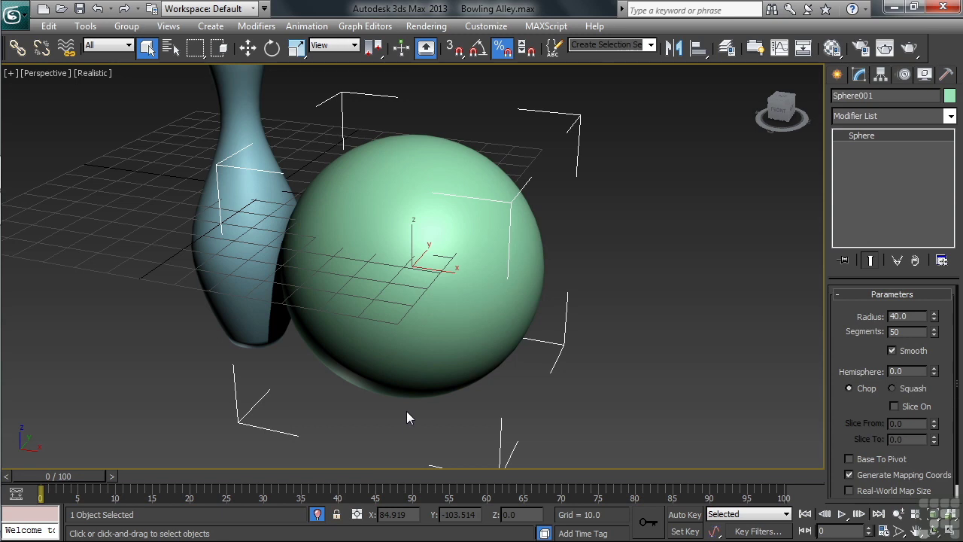
Step: Start the standard Sphere tool and set the color for new objects to a darker medium green
left_click(838, 75)
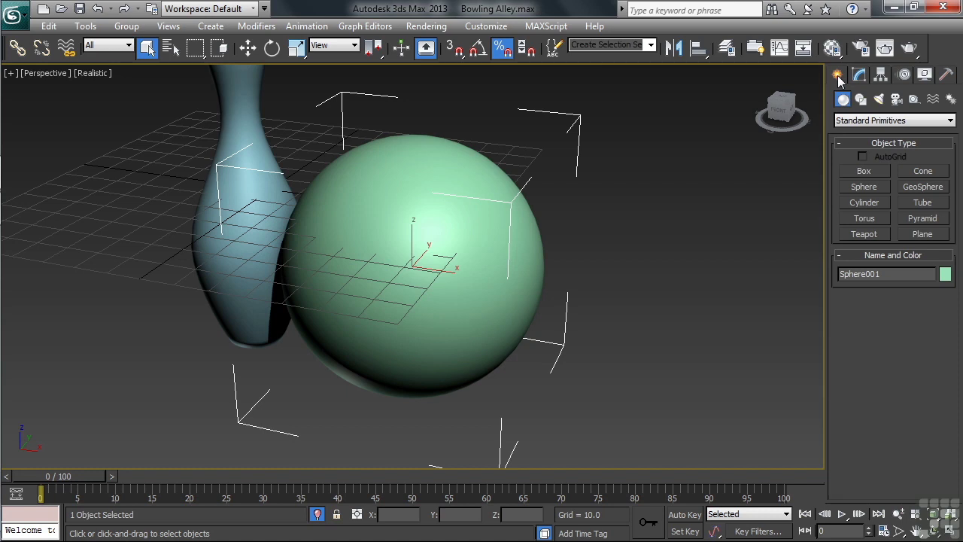
left_click(862, 188)
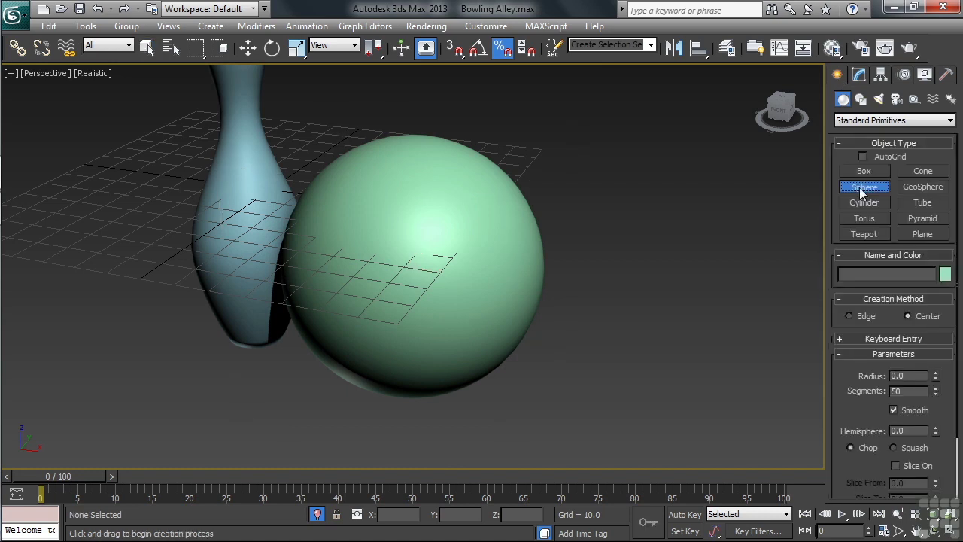
left_click(946, 277)
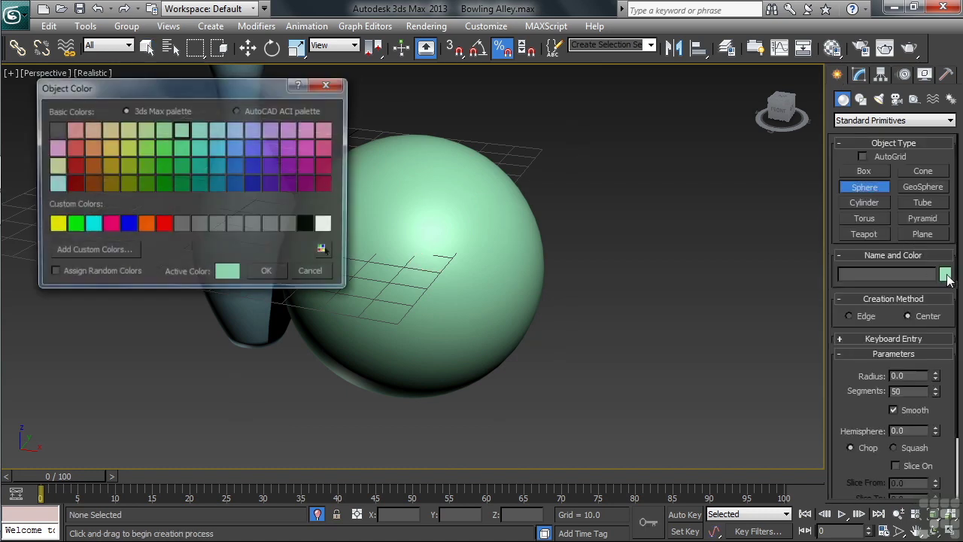
left_click(183, 167)
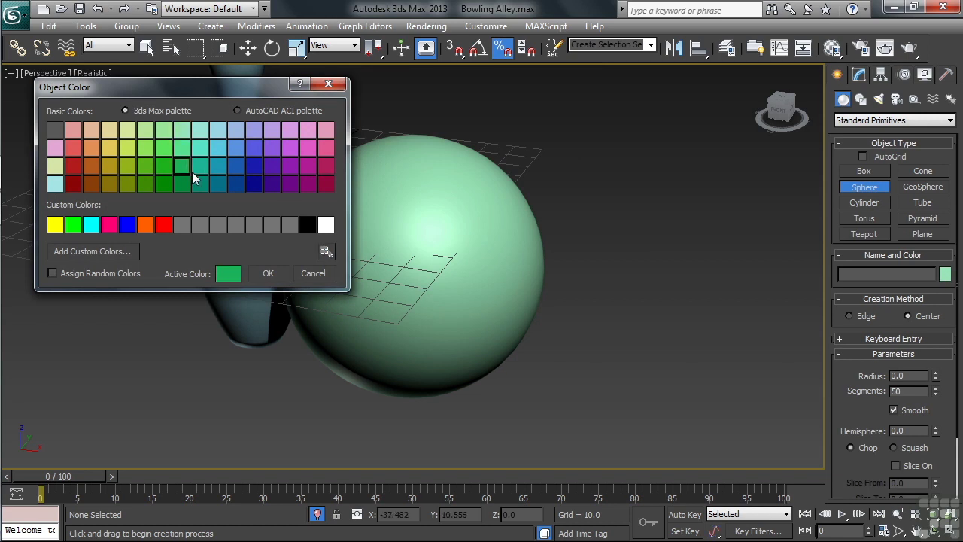
left_click(270, 274)
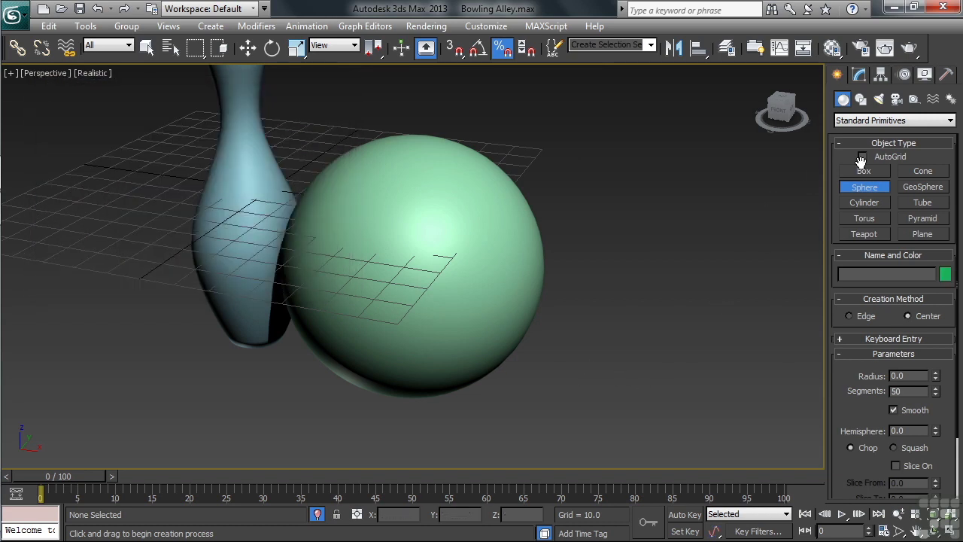
Step: With AutoGrid on, create three spheres of about 4.5 radius on the ball's surface, two side by side and one below, and turn AutoGrid off
left_click(862, 156)
left_click_drag(460, 260, 470, 259)
middle_click_drag(470, 258, 436, 294, "alt")
left_click_drag(539, 265, 542, 264)
left_click_drag(493, 344, 496, 349)
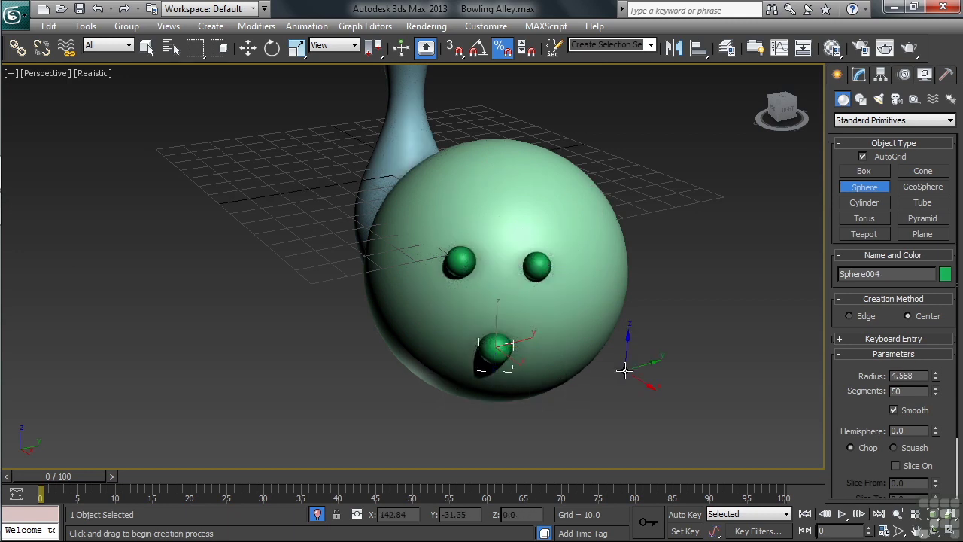
left_click(863, 157)
Step: Set the radius of each of the three small spheres on the ball to 4.5
left_click(859, 73)
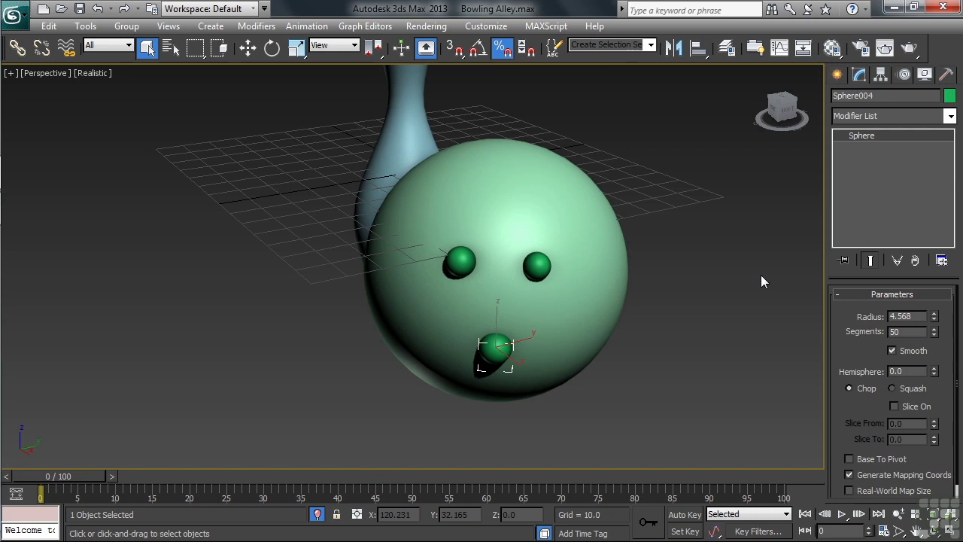
double_click(909, 316)
type("4")
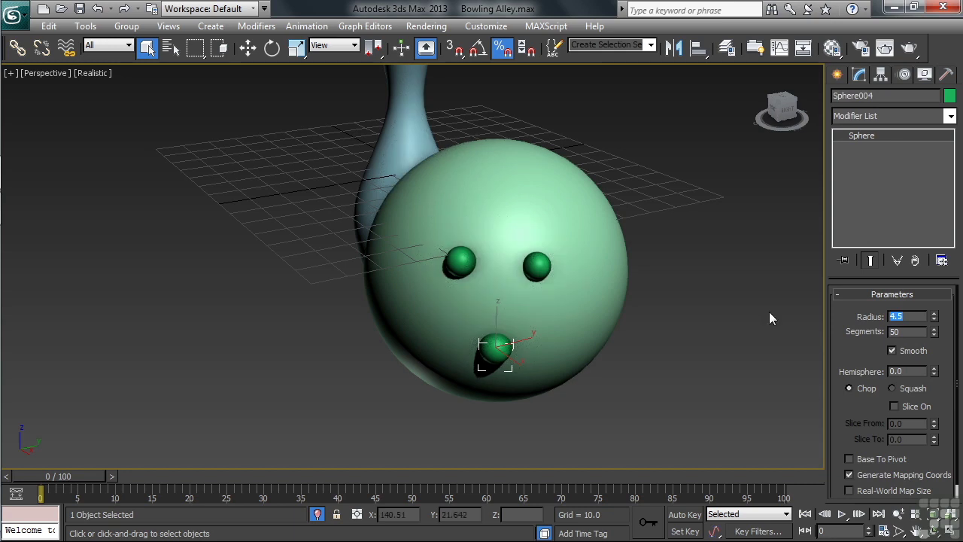
left_click(537, 265)
double_click(907, 316)
type("4.5")
key("Return")
left_click(460, 261)
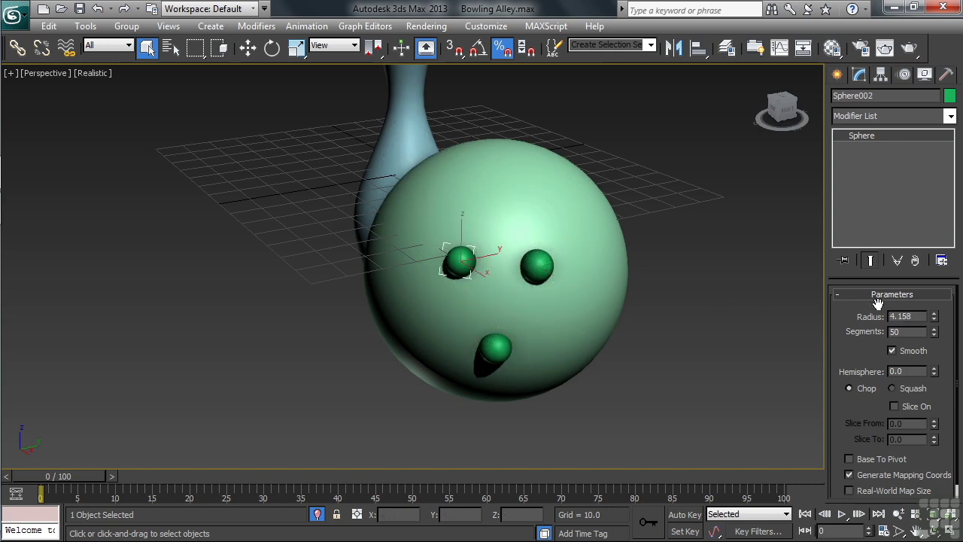
double_click(903, 316)
type("4.5")
key("Return")
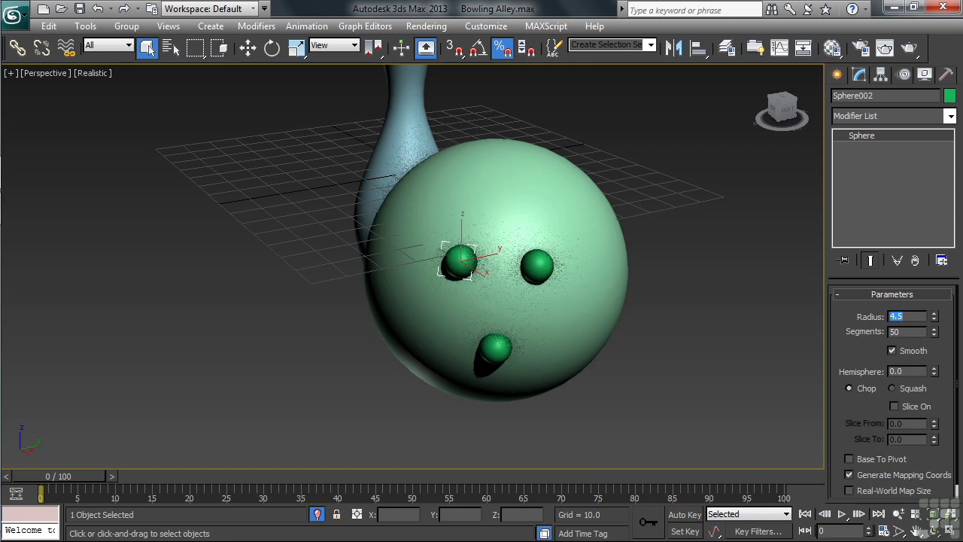
Step: Switch scaling to the Local coordinate system and stretch the first small upper sphere to 300 percent along its Z axis
left_click(299, 51)
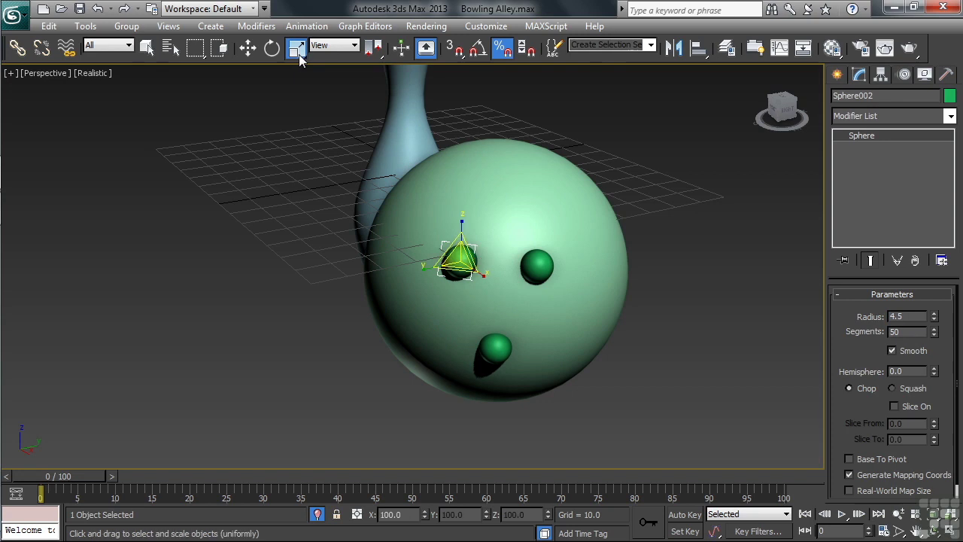
left_click(340, 46)
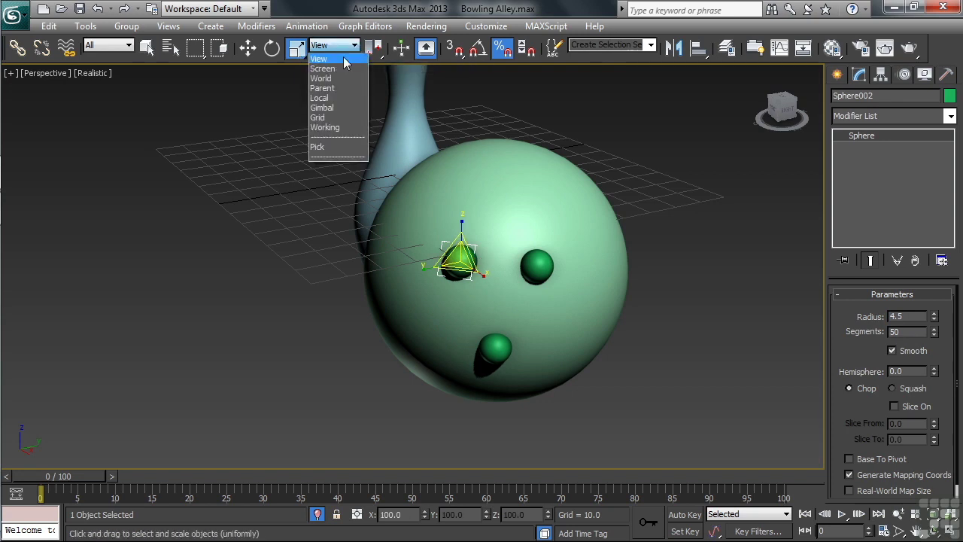
left_click(347, 98)
middle_click_drag(432, 306, 563, 301, "alt")
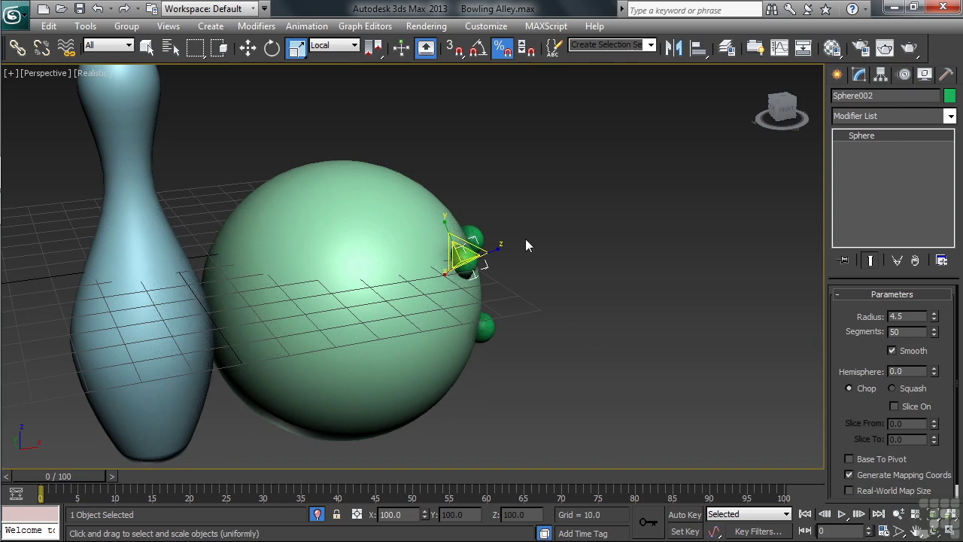
left_click_drag(492, 248, 599, 218)
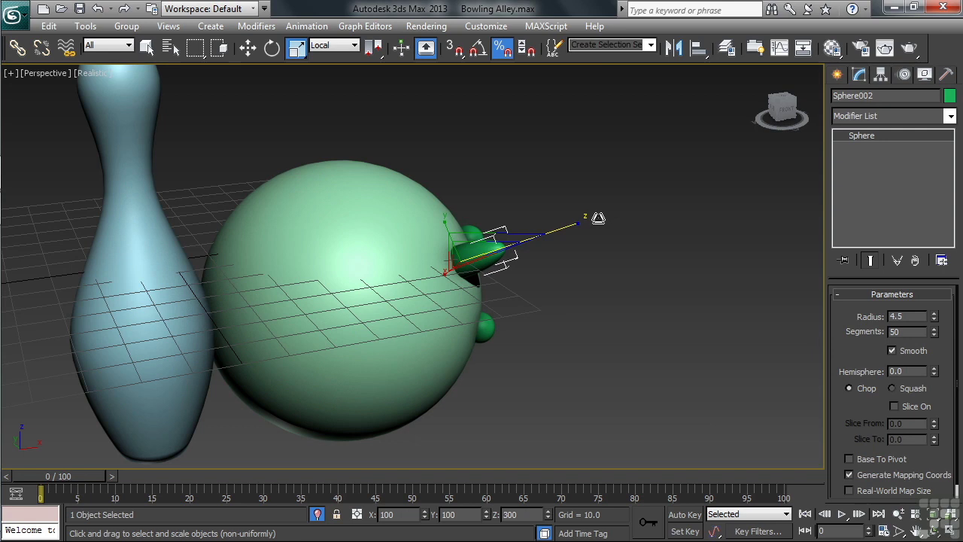
Step: Stretch the lower small sphere and the remaining upper one outward along their local Z axes, and return to the Select tool
left_click(488, 325)
middle_click_drag(514, 309, 486, 302, "alt")
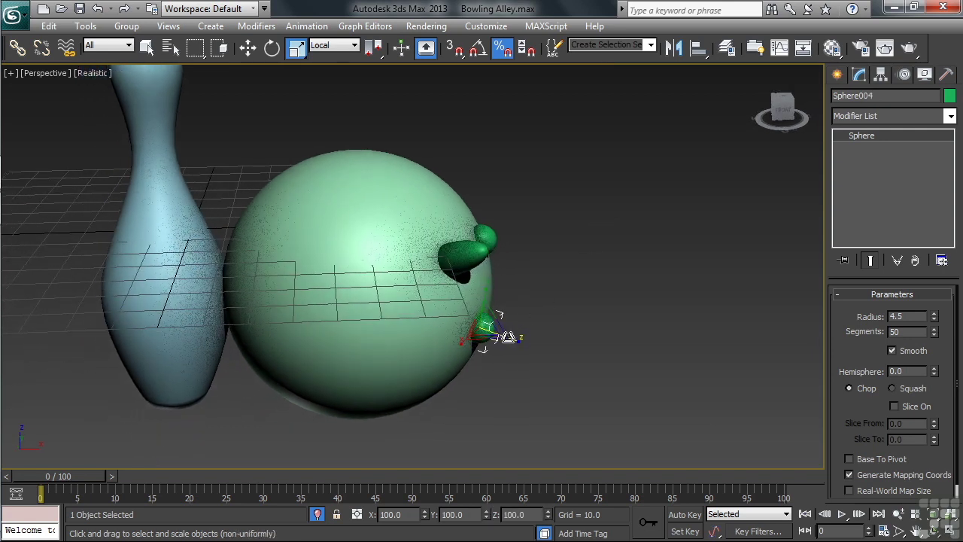
left_click_drag(510, 338, 614, 381)
middle_click_drag(579, 312, 511, 264, "alt")
left_click(497, 242)
left_click_drag(522, 230, 629, 216)
key("q")
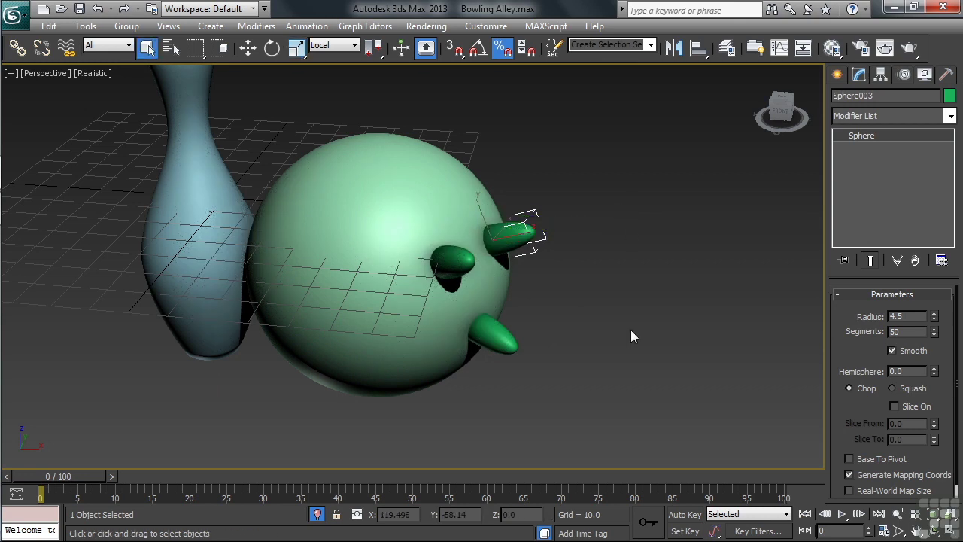
Step: Cut three finger holes in the large sphere by subtracting the three elongated spheres with a ProBoolean compound object
left_click(404, 216)
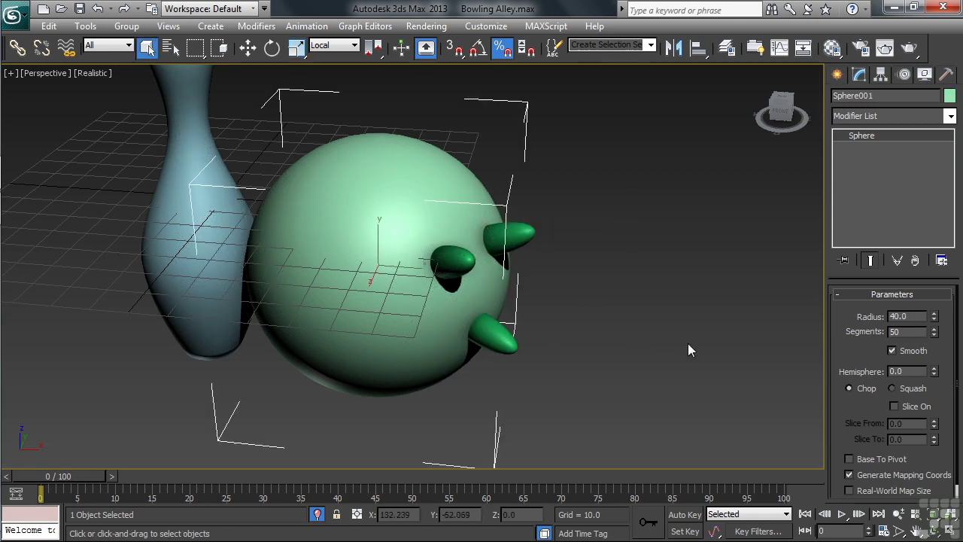
left_click(838, 80)
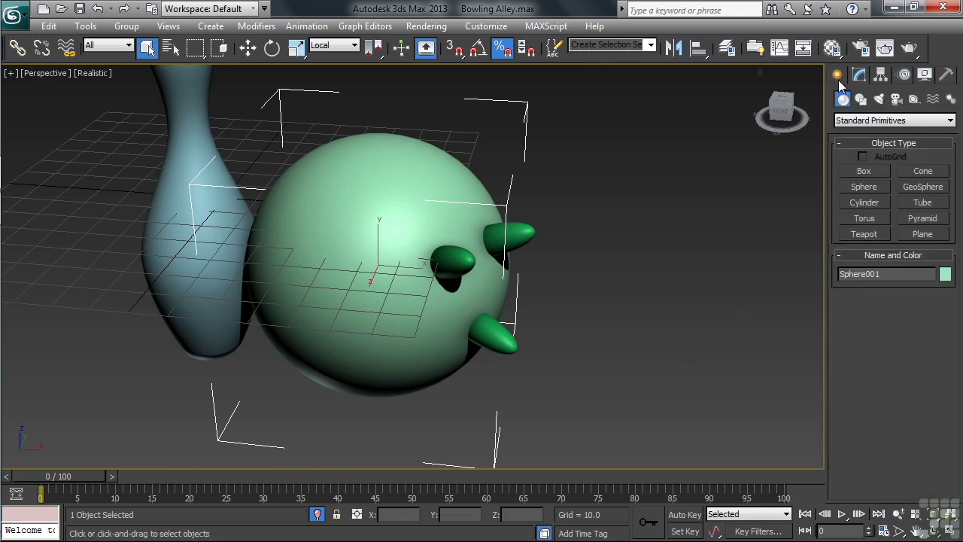
left_click(947, 123)
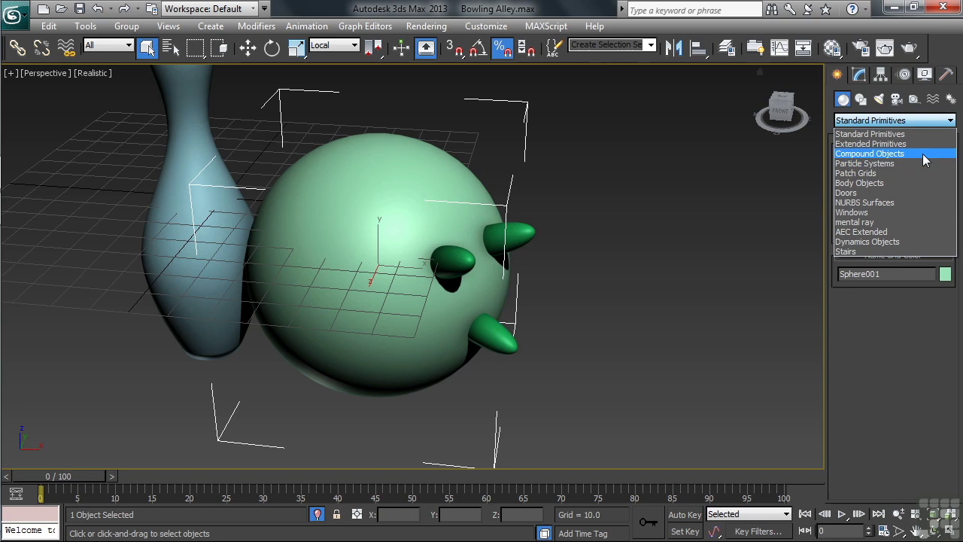
left_click(922, 153)
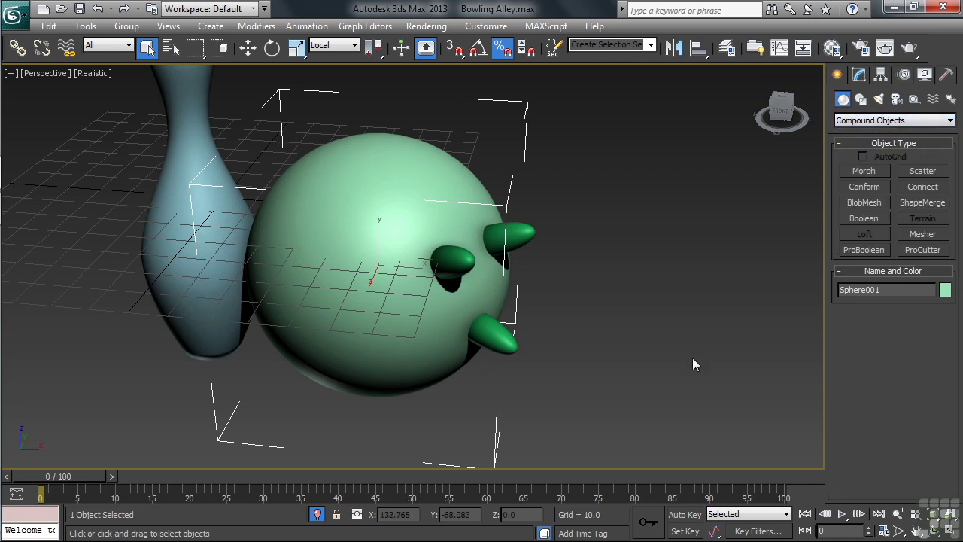
left_click(866, 250)
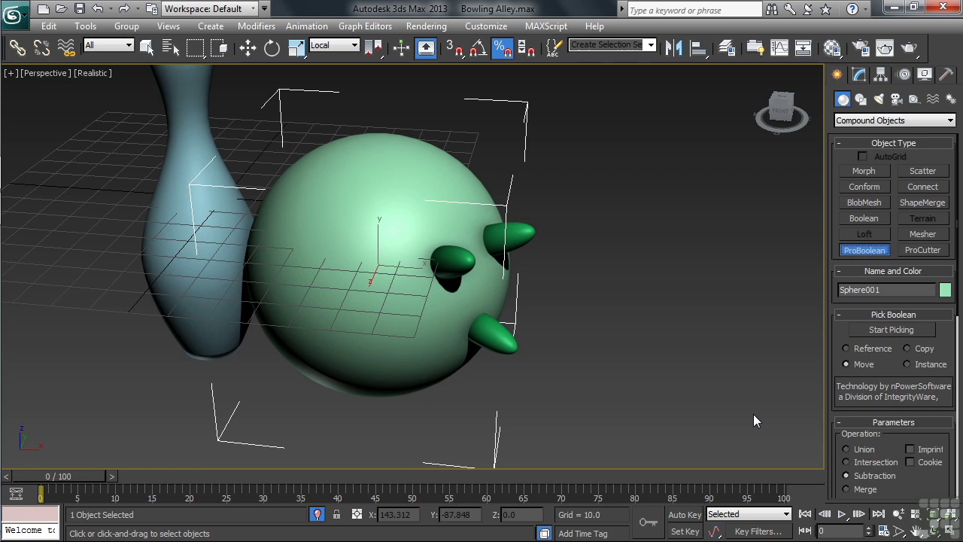
left_click(883, 333)
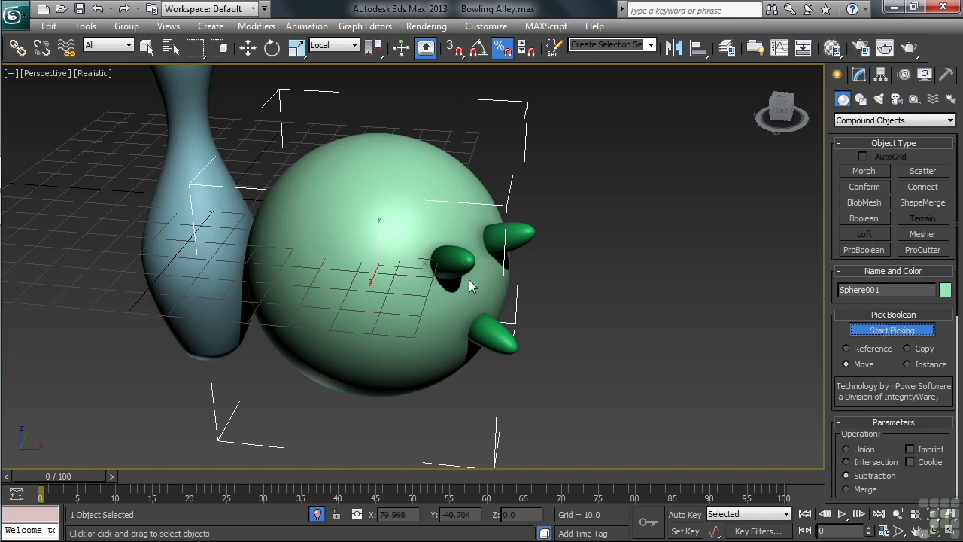
left_click(458, 262)
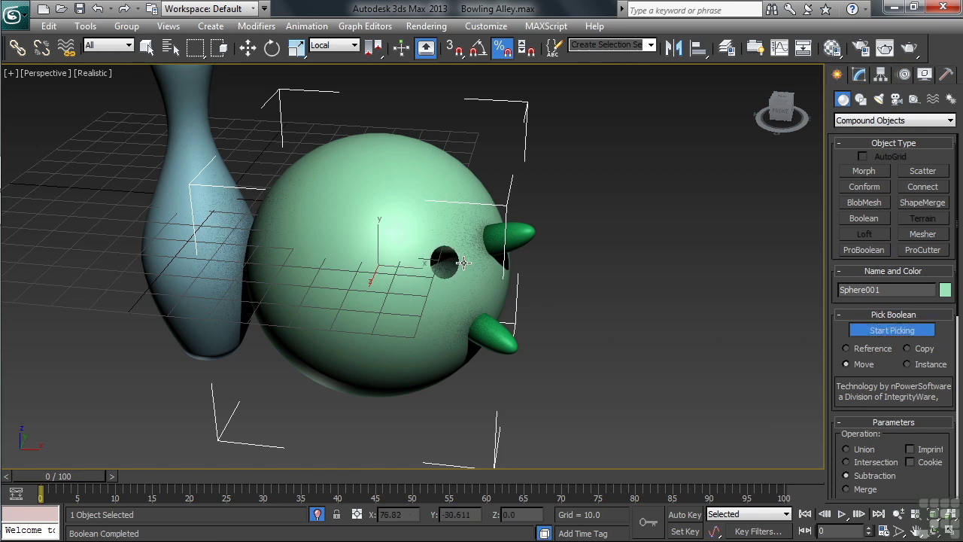
left_click(514, 343)
left_click(515, 233)
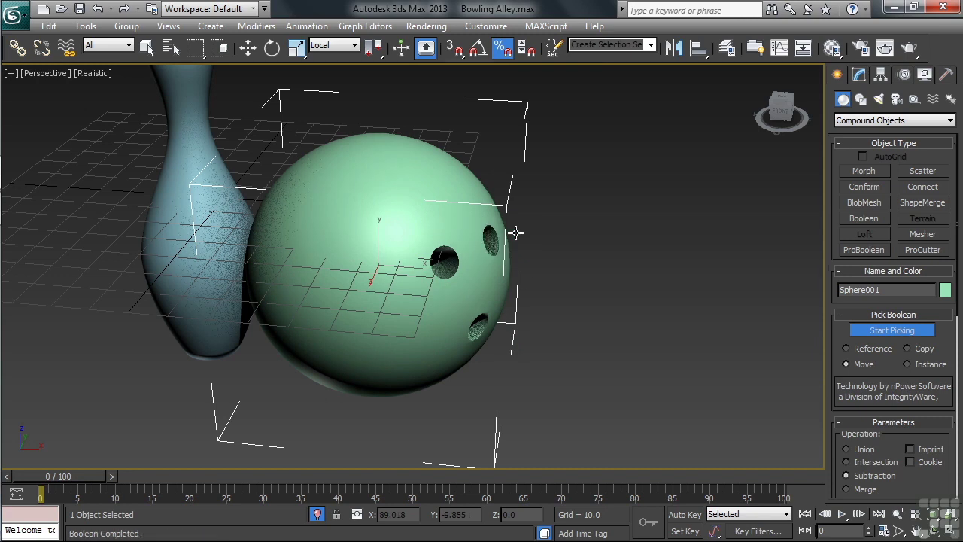
left_click(892, 331)
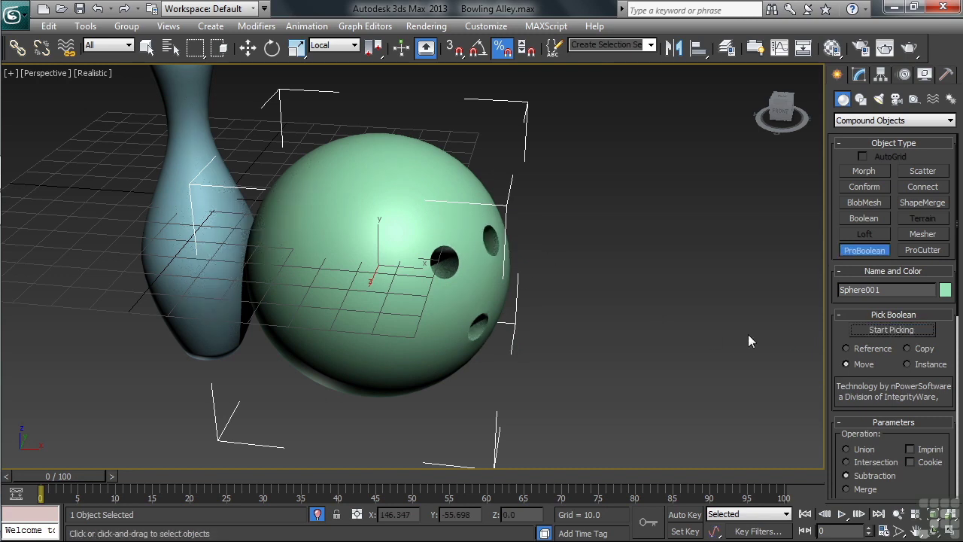
Step: Deselect the finished bowling ball and save the scene
middle_click_drag(482, 354, 623, 415, "alt")
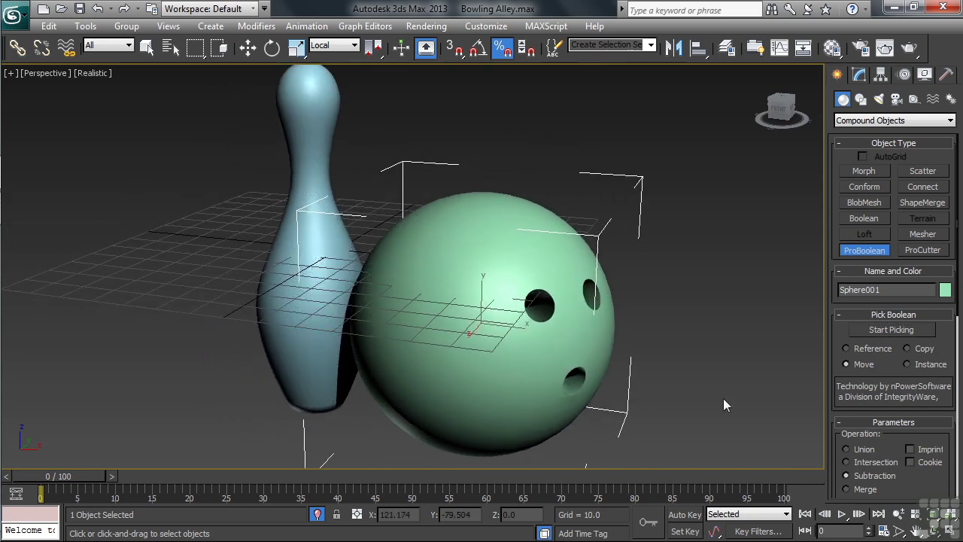
middle_click_drag(723, 398, 752, 407)
left_click(755, 413)
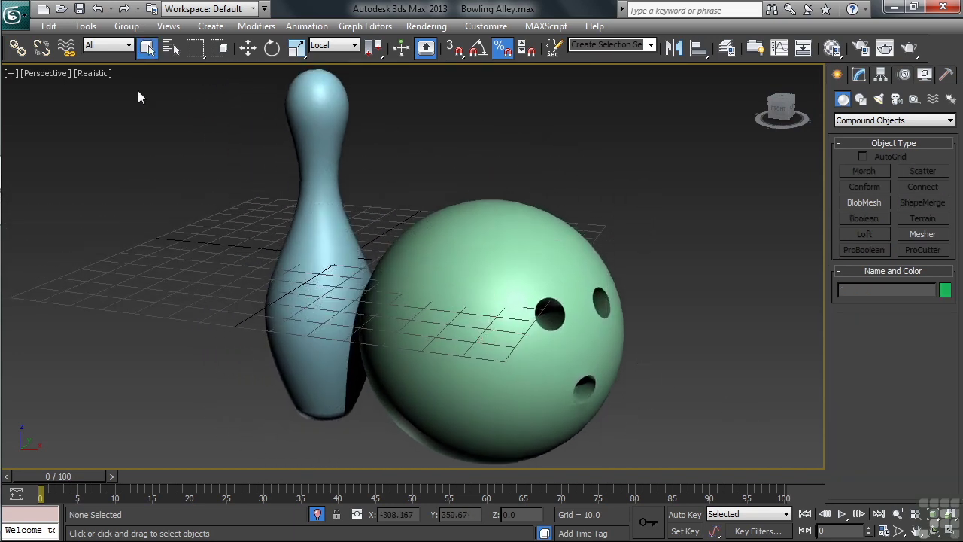
left_click(80, 9)
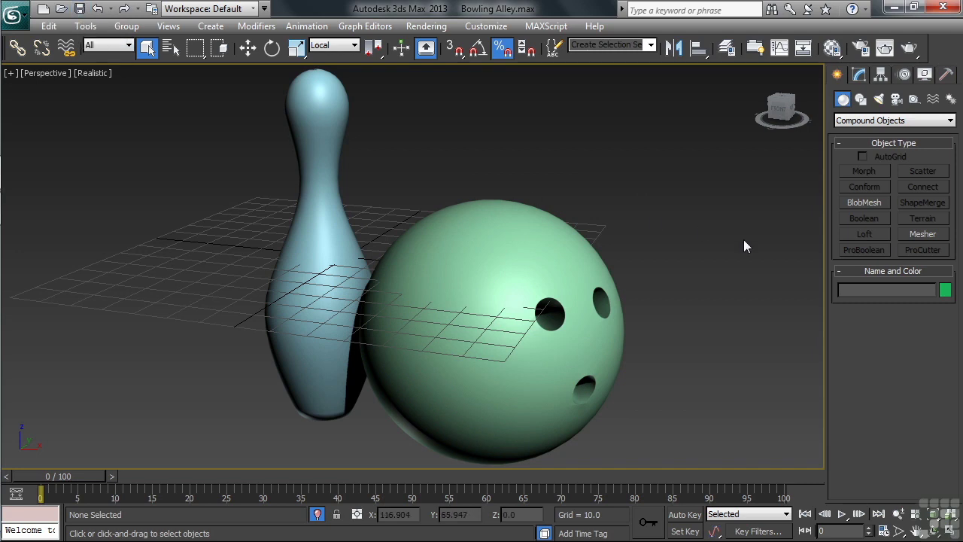